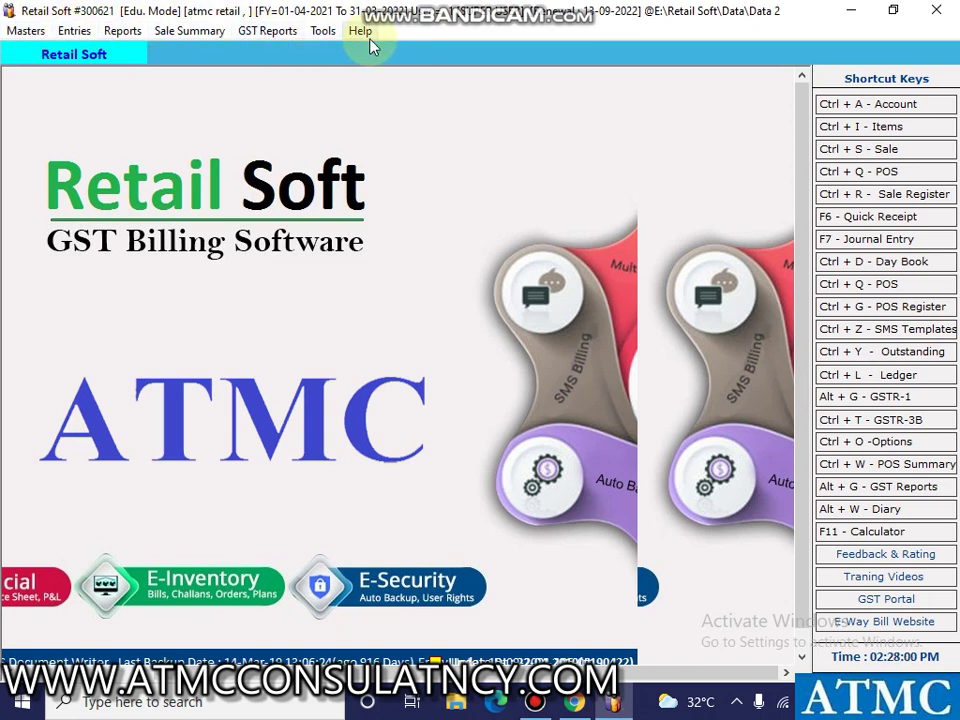
Step: Start a new item in the item master named MAGGIE, keeping the 05% GST tax slab
left_click(28, 31)
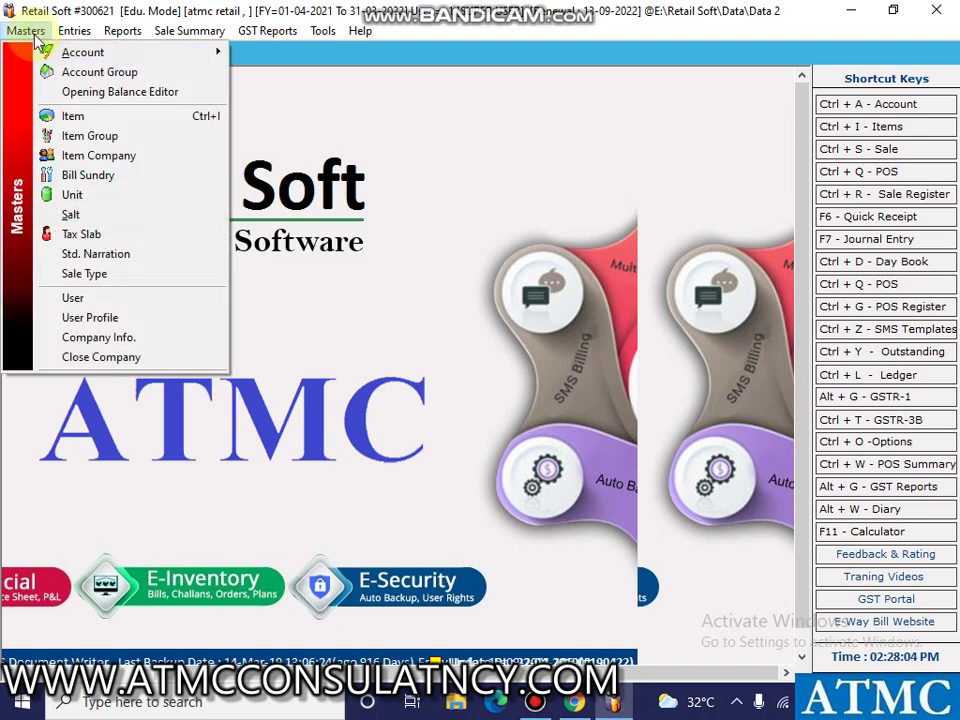
left_click(70, 117)
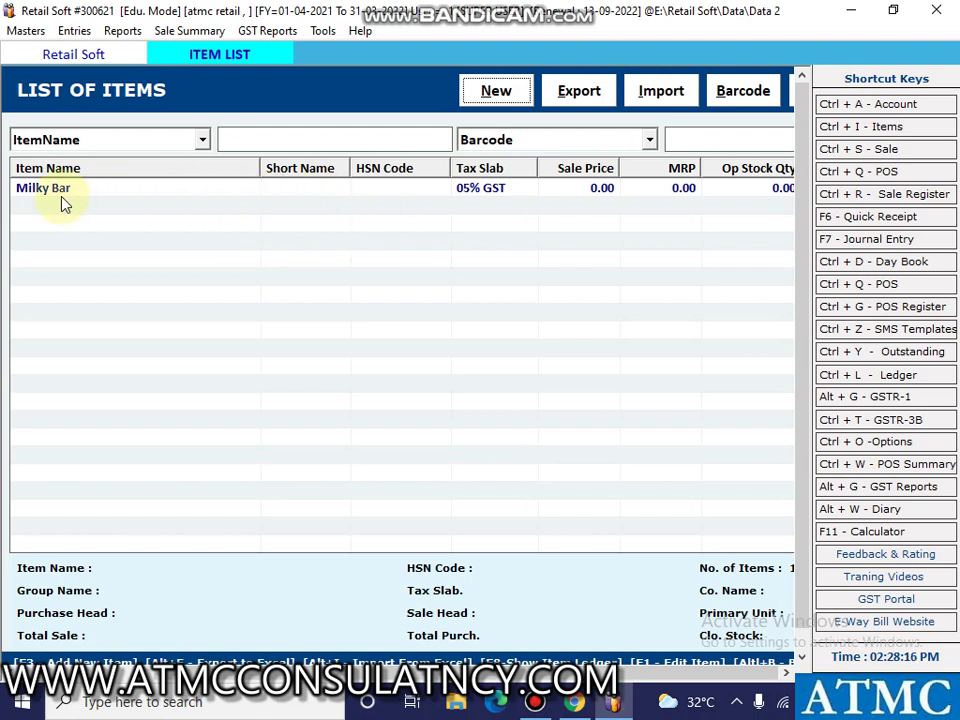
left_click(497, 93)
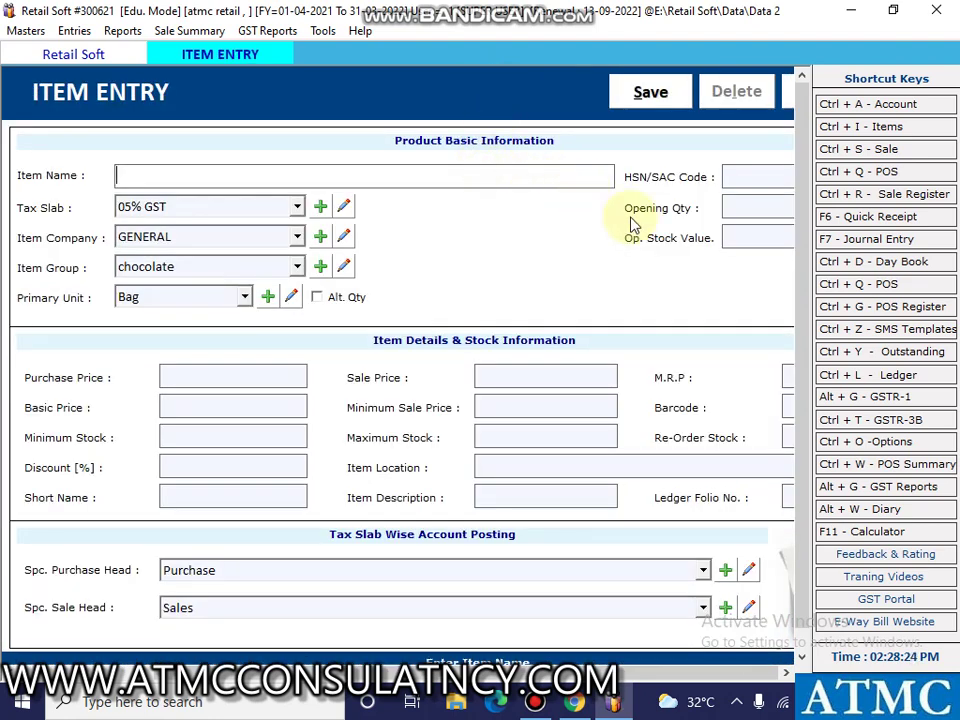
type("MAGGIE")
key("Return")
key("Return")
key("Return")
key("Return")
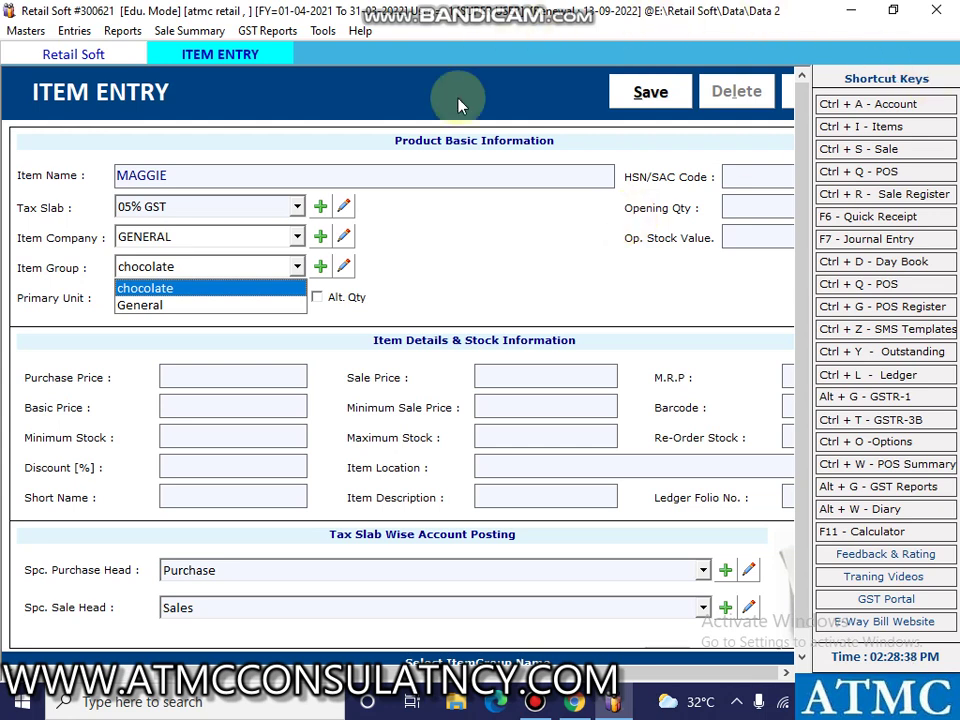
Step: Set the new item's company to nestle
left_click(295, 241)
left_click(298, 240)
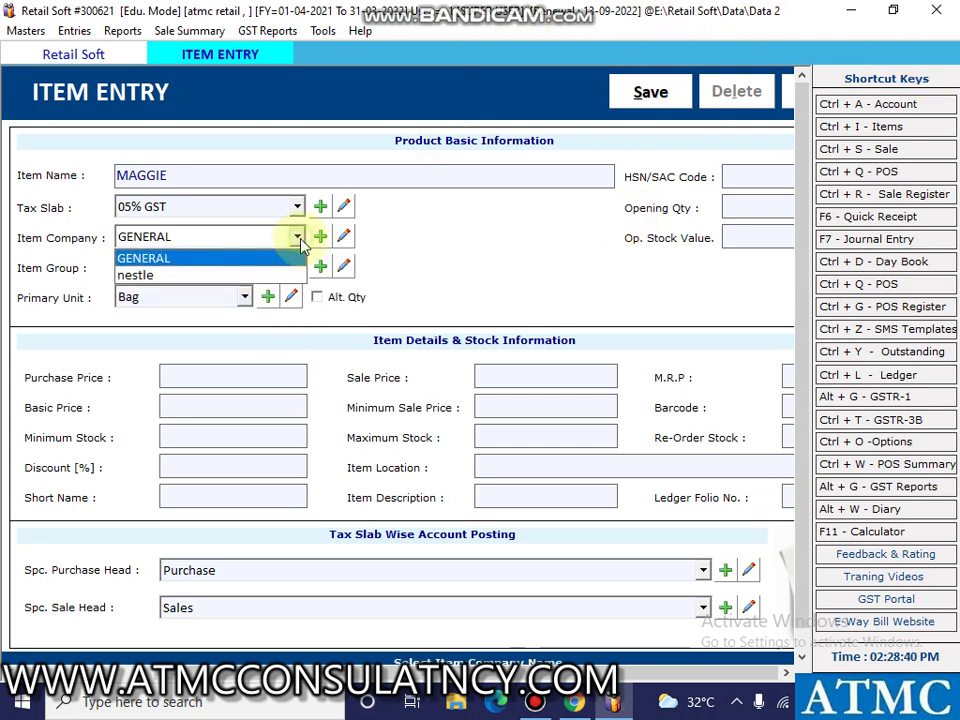
left_click(157, 276)
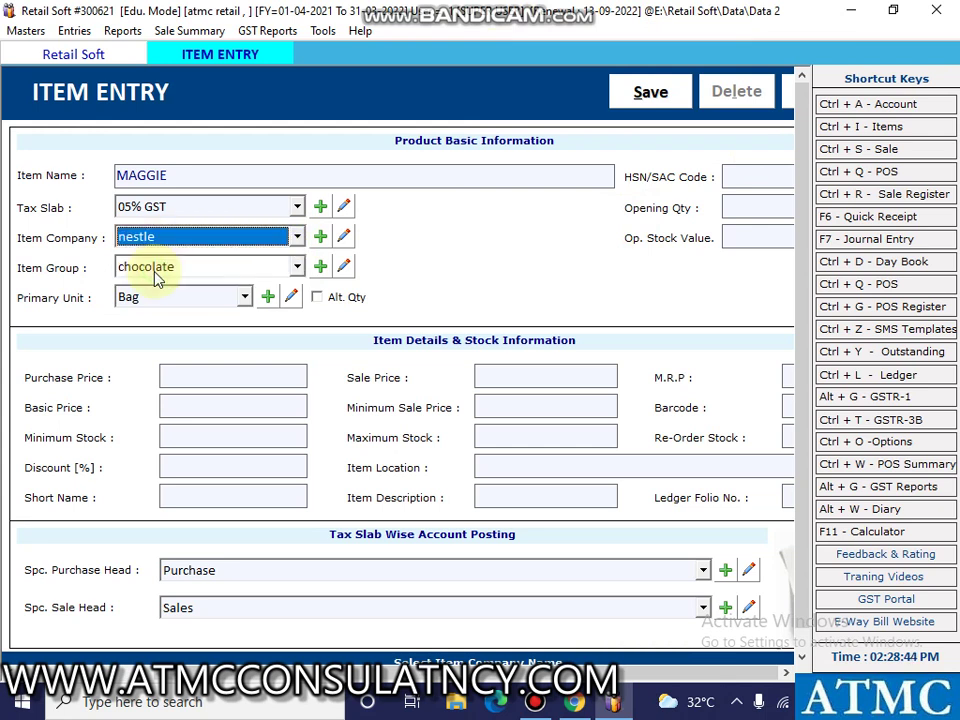
Step: Create a new item company named DEMO COMPANY and assign it to the MAGGIE item
left_click(320, 240)
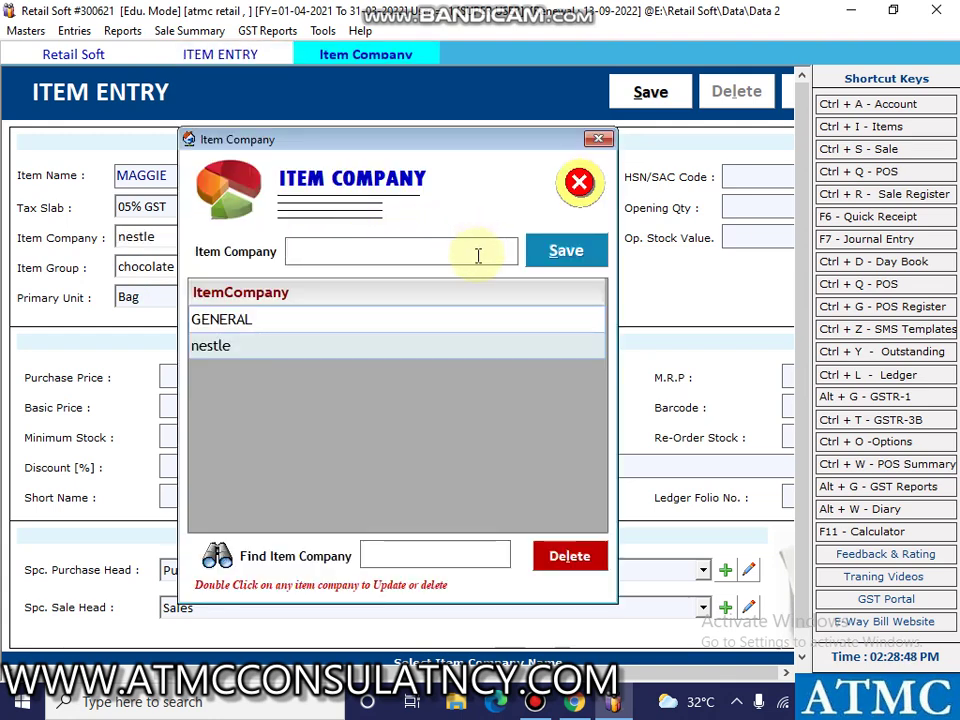
type("DE")
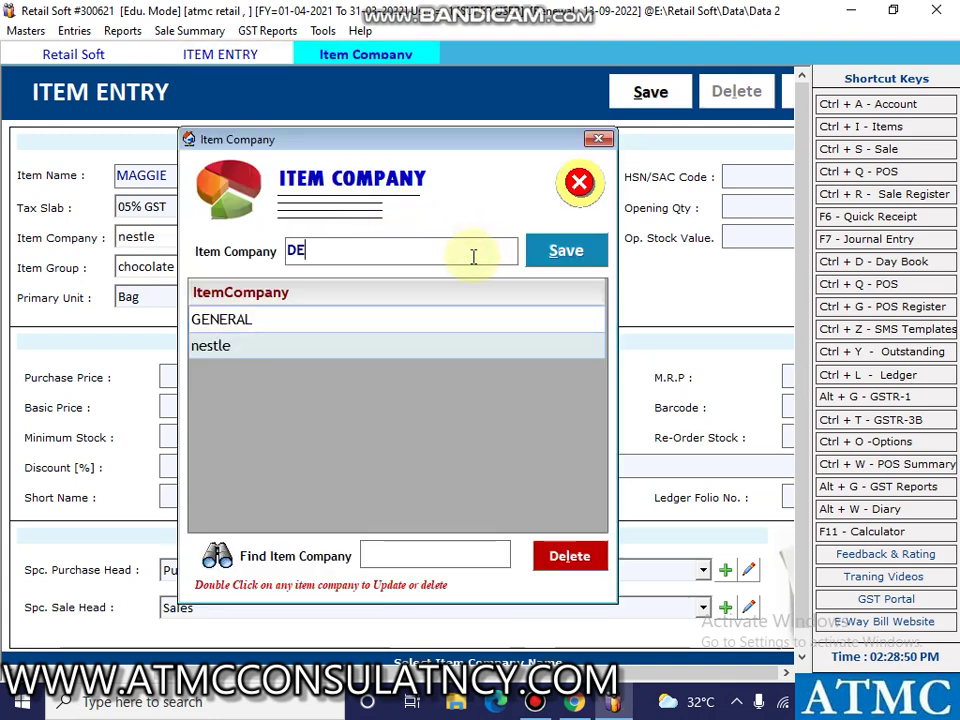
type("MO C")
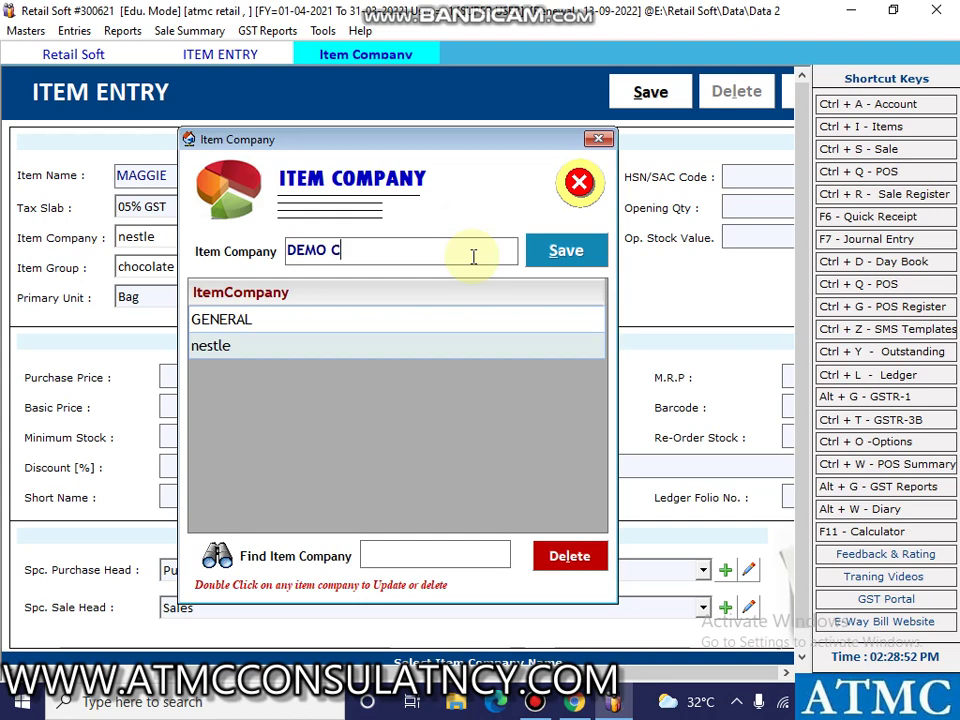
type("OMPANY")
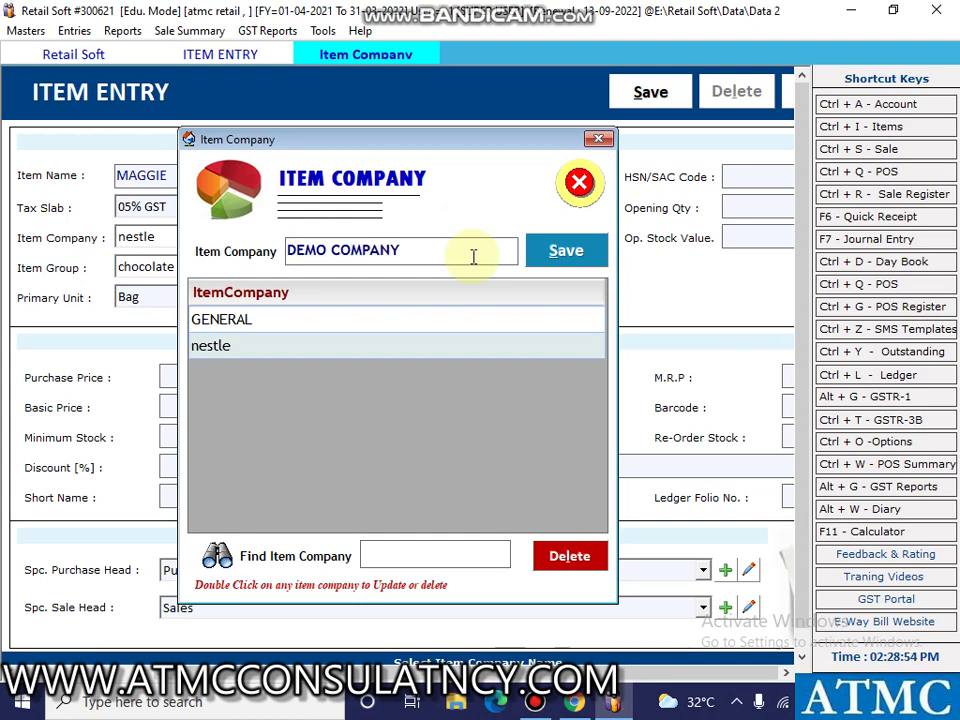
key("Return")
key("Return")
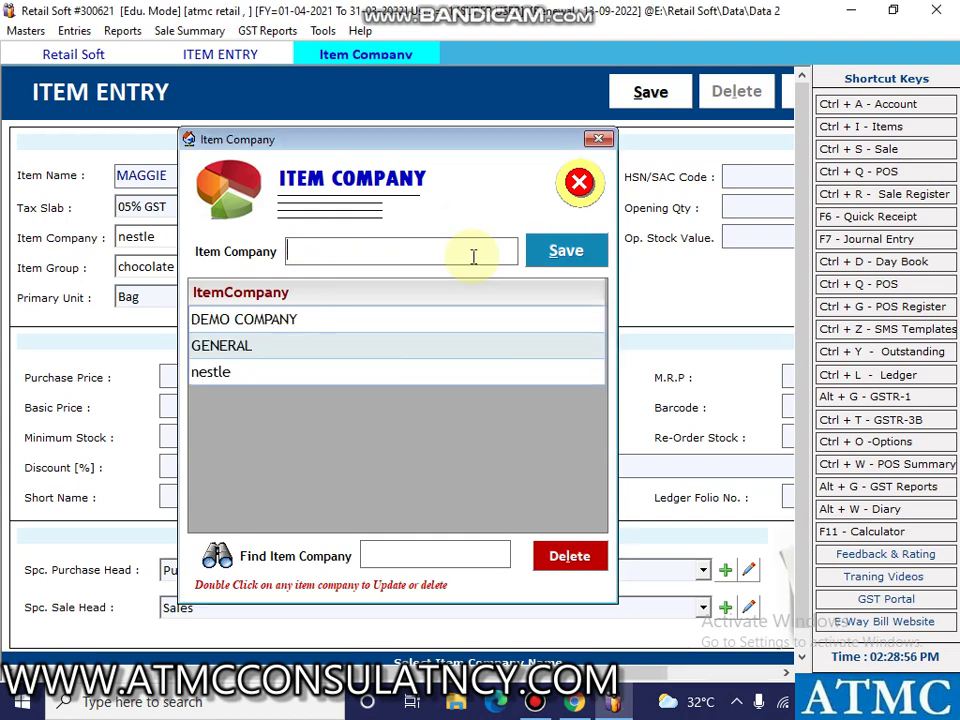
left_click(598, 139)
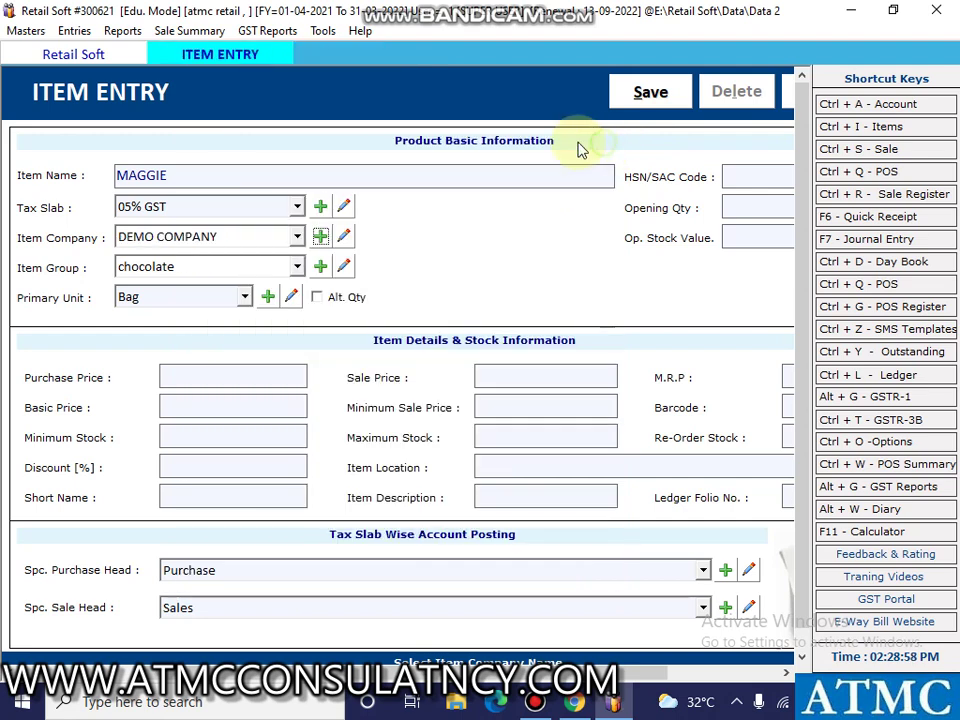
left_click(296, 237)
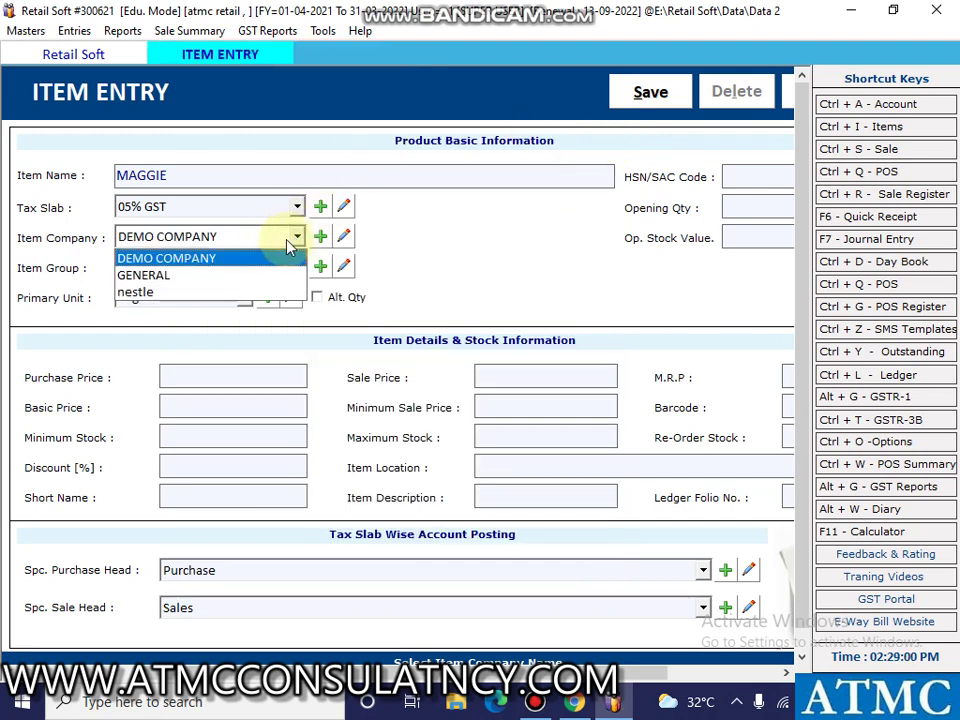
left_click(268, 261)
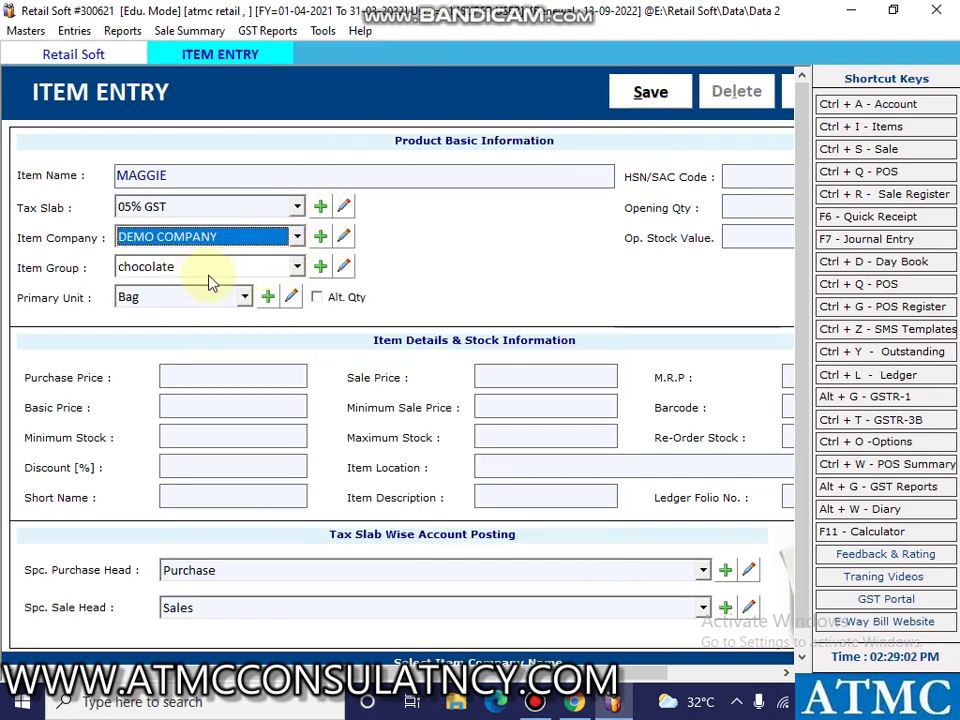
Step: Create a new item group named DEMO GRP and assign it to the MAGGIE item
left_click(296, 266)
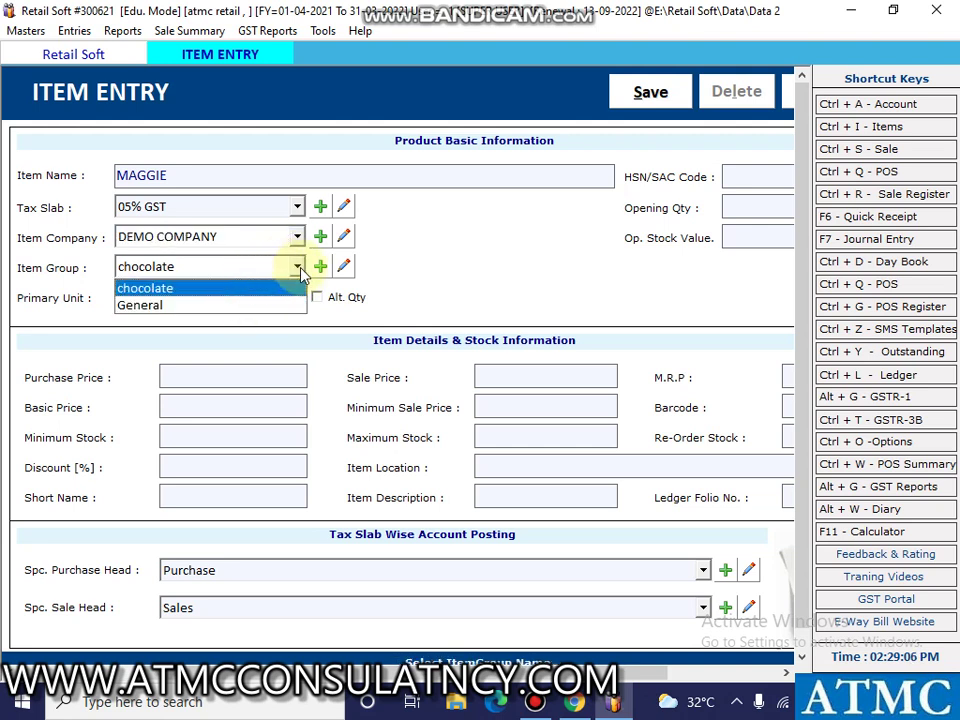
left_click(283, 287)
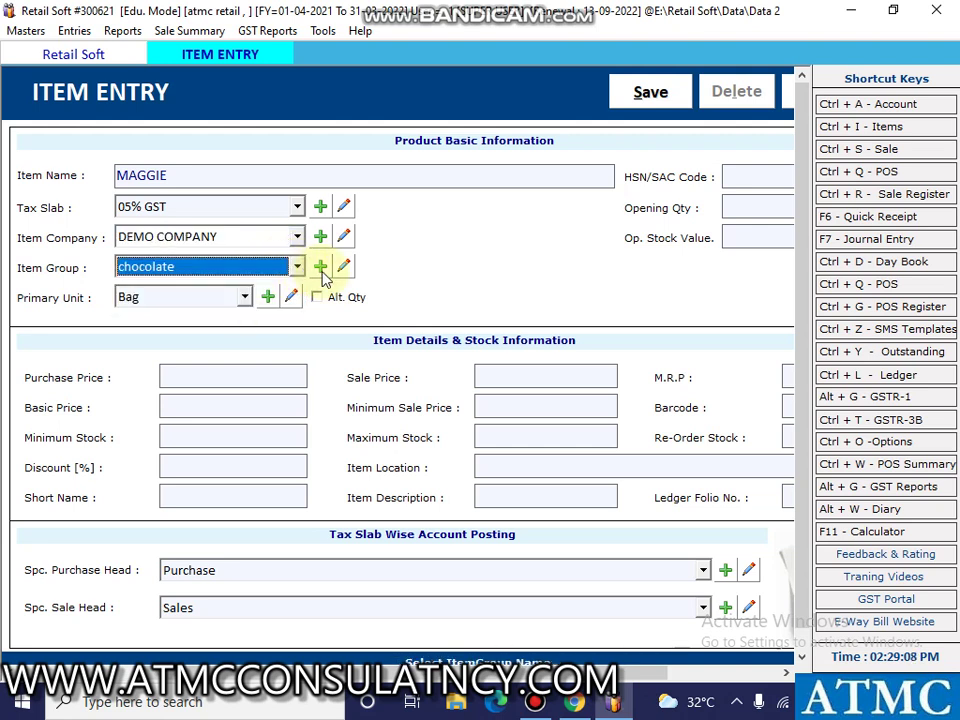
left_click(320, 267)
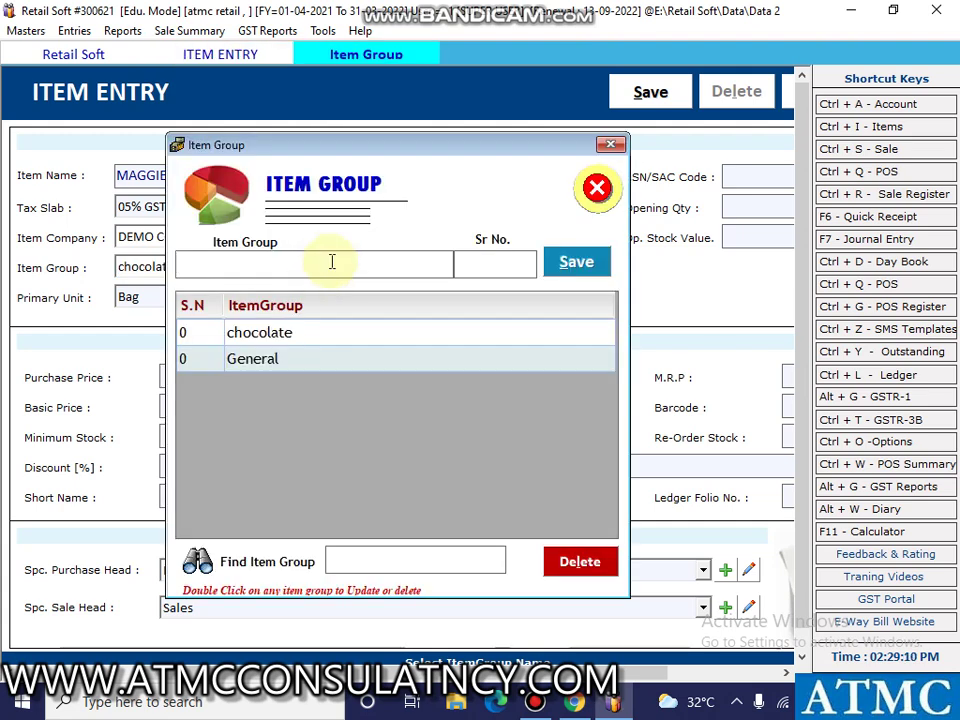
left_click(332, 262)
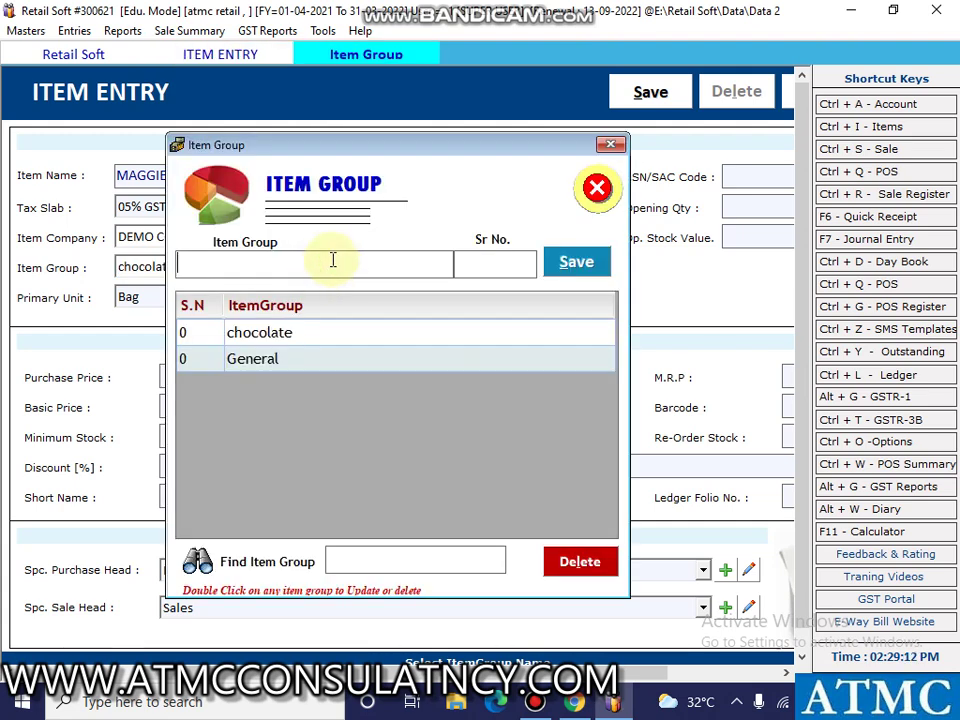
type("DEMO GRP")
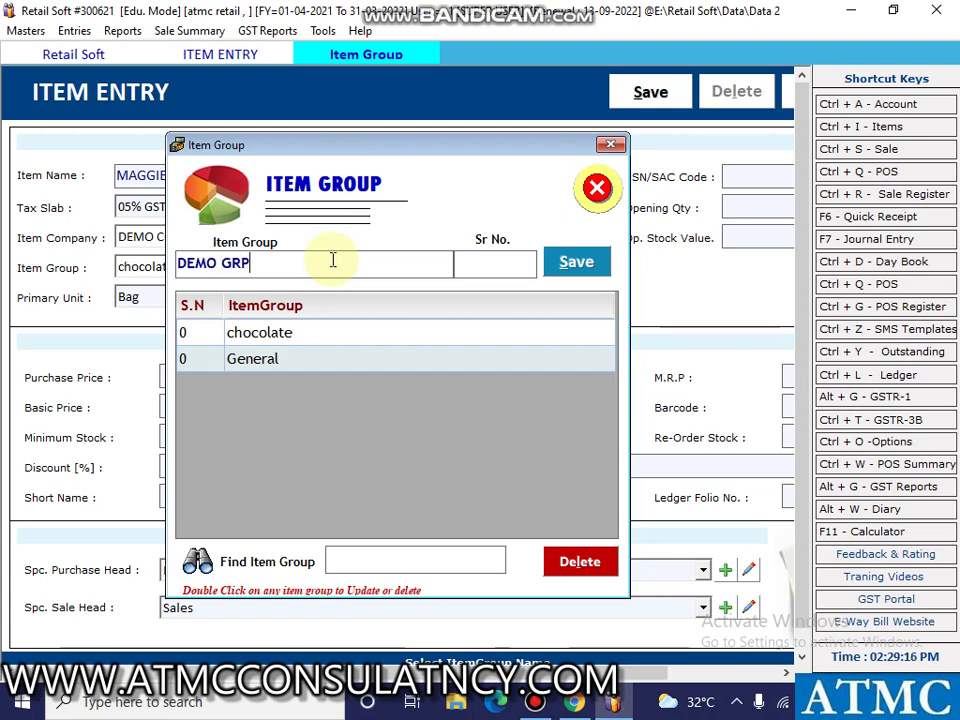
key("Return")
key("Return")
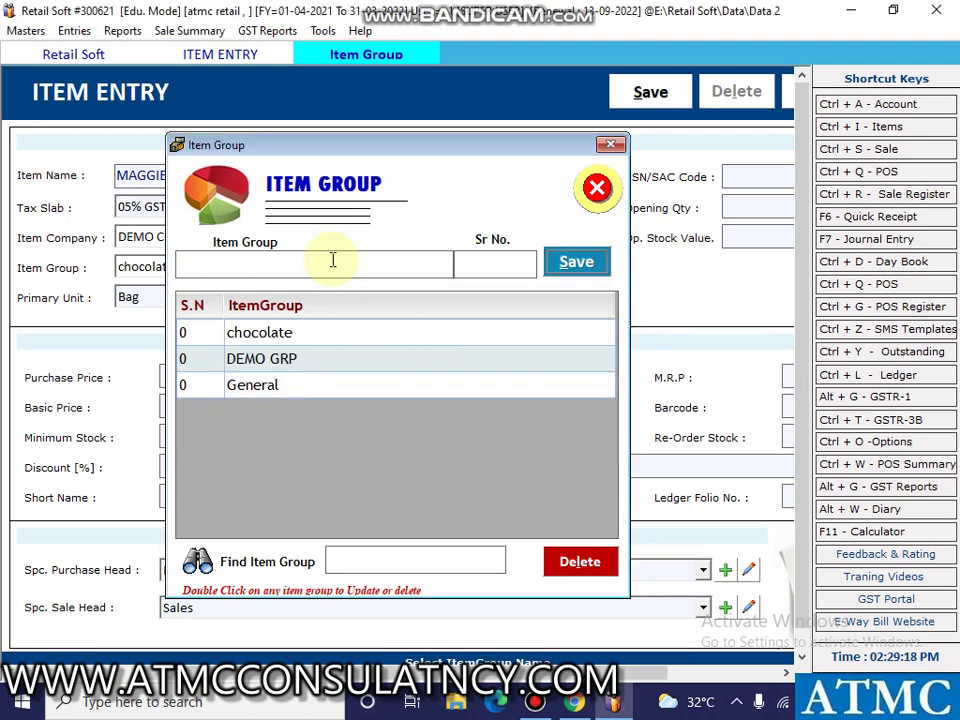
left_click(611, 146)
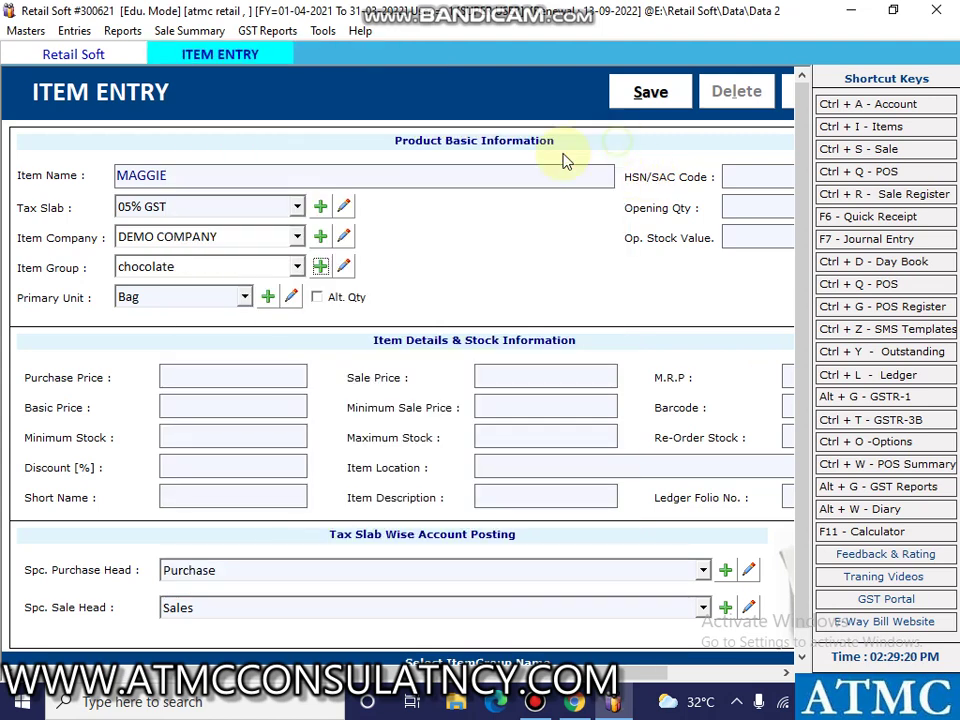
left_click(297, 268)
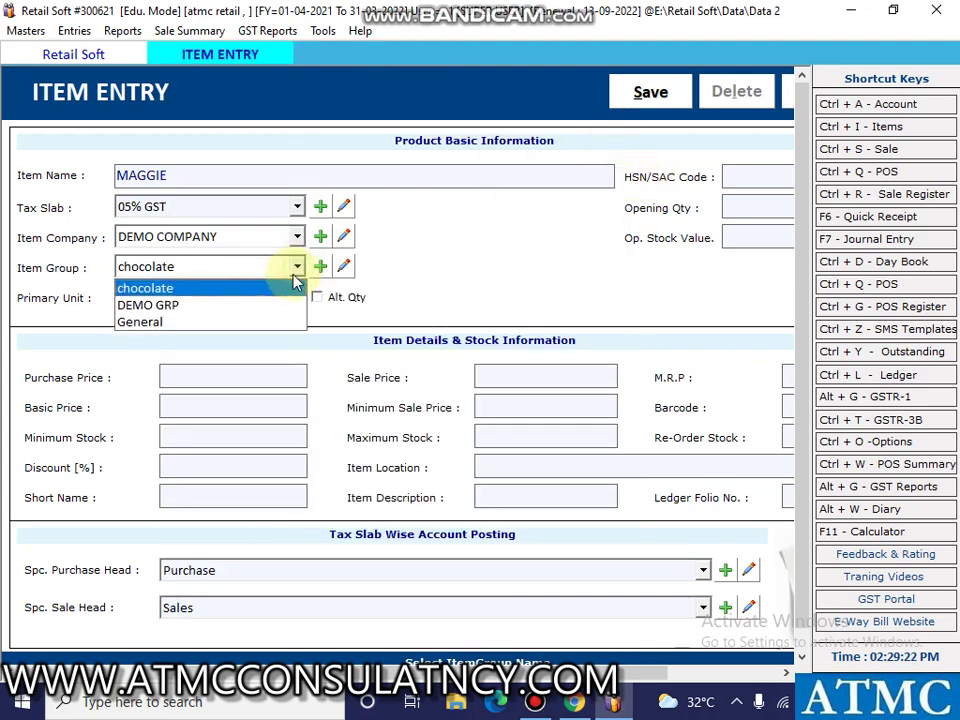
left_click(213, 308)
Step: Choose Bag as the primary unit of the MAGGIE item
left_click(210, 296)
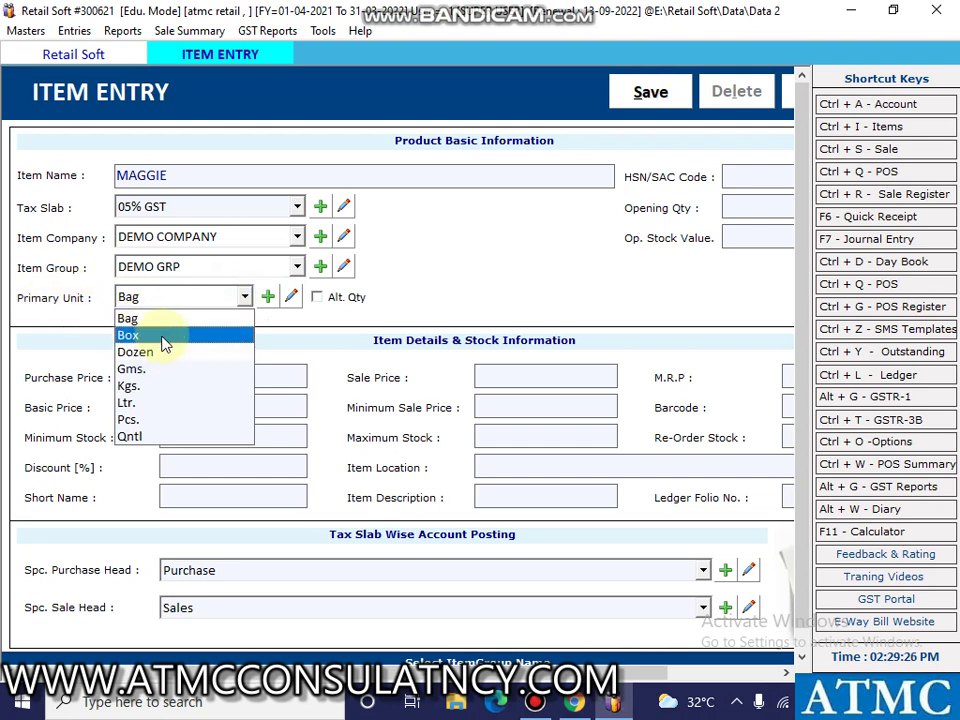
left_click(152, 321)
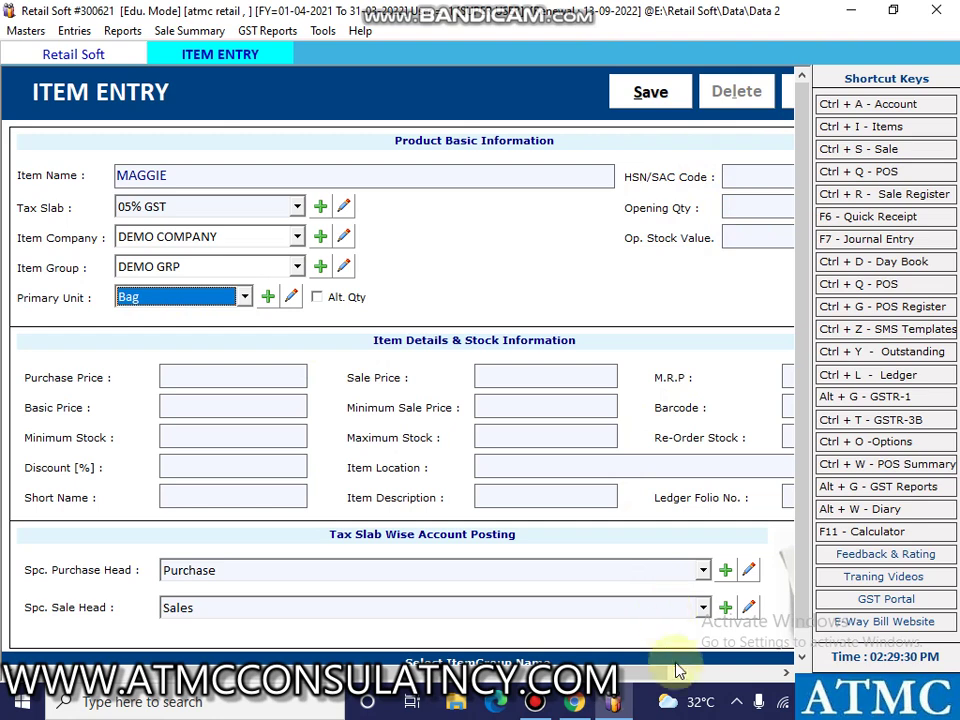
left_click_drag(745, 679, 751, 679)
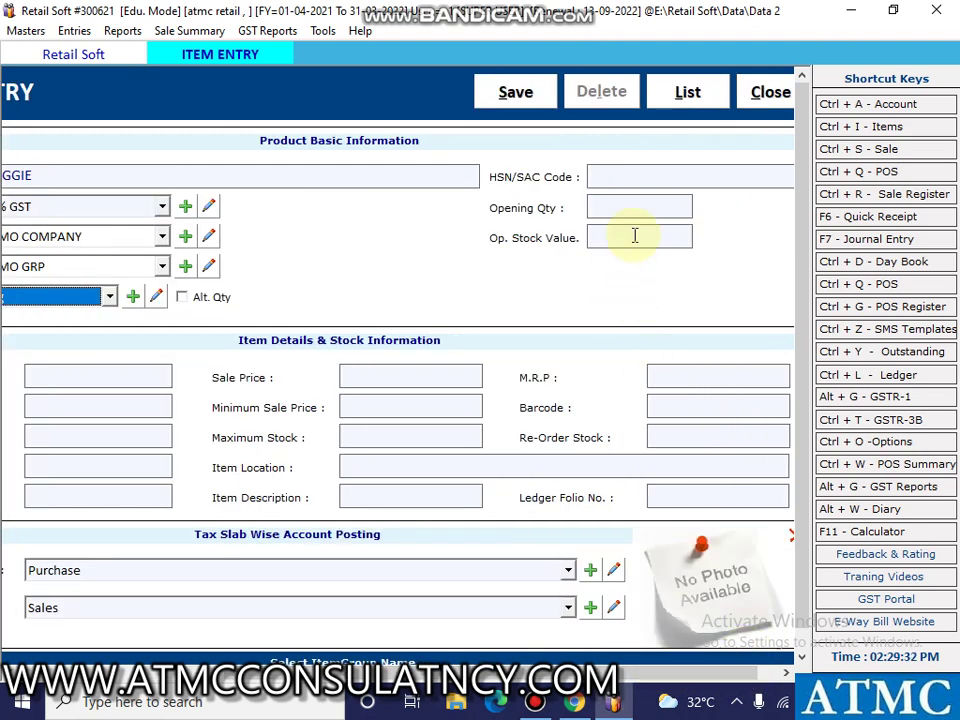
left_click_drag(638, 673, 532, 673)
Step: Enter a purchase price of 12 and a sale price of 20, and save the item
left_click(227, 374)
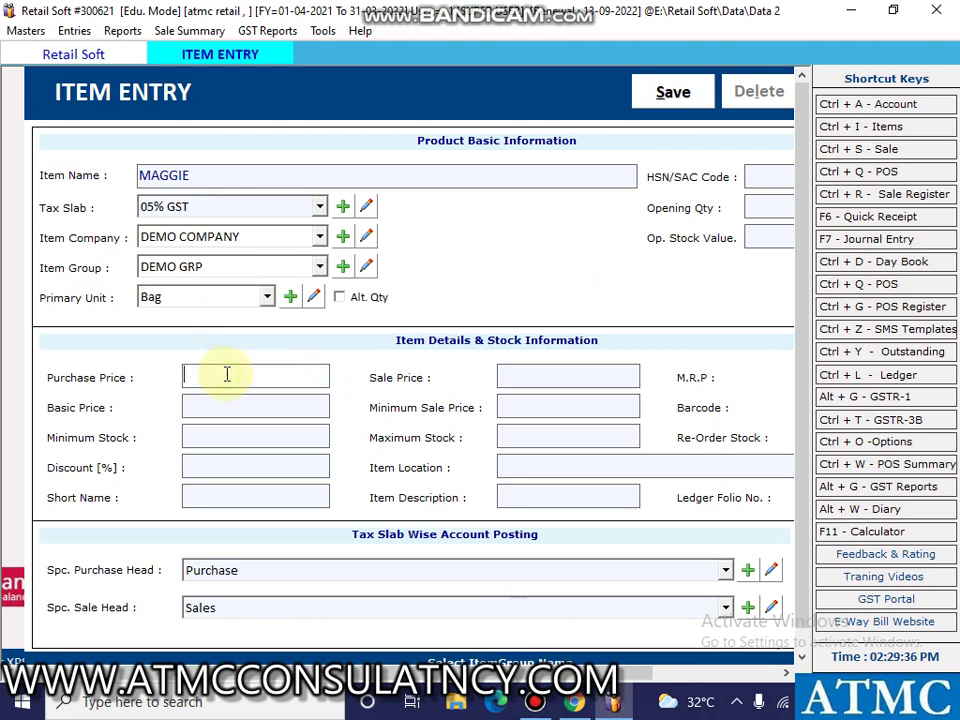
type("12")
key("Tab")
type("2")
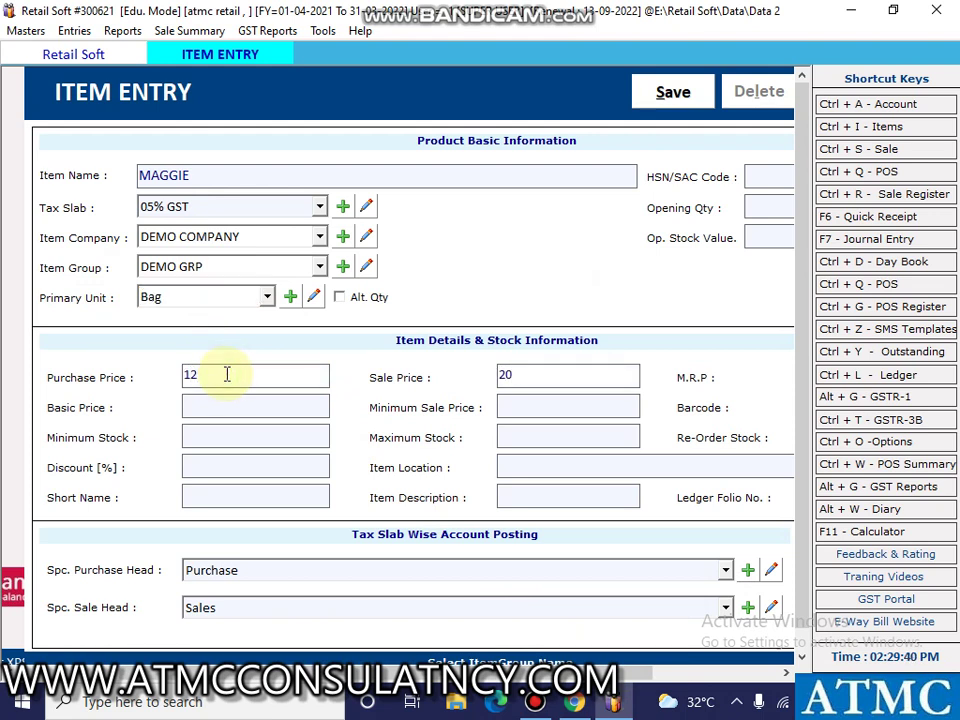
key("Tab")
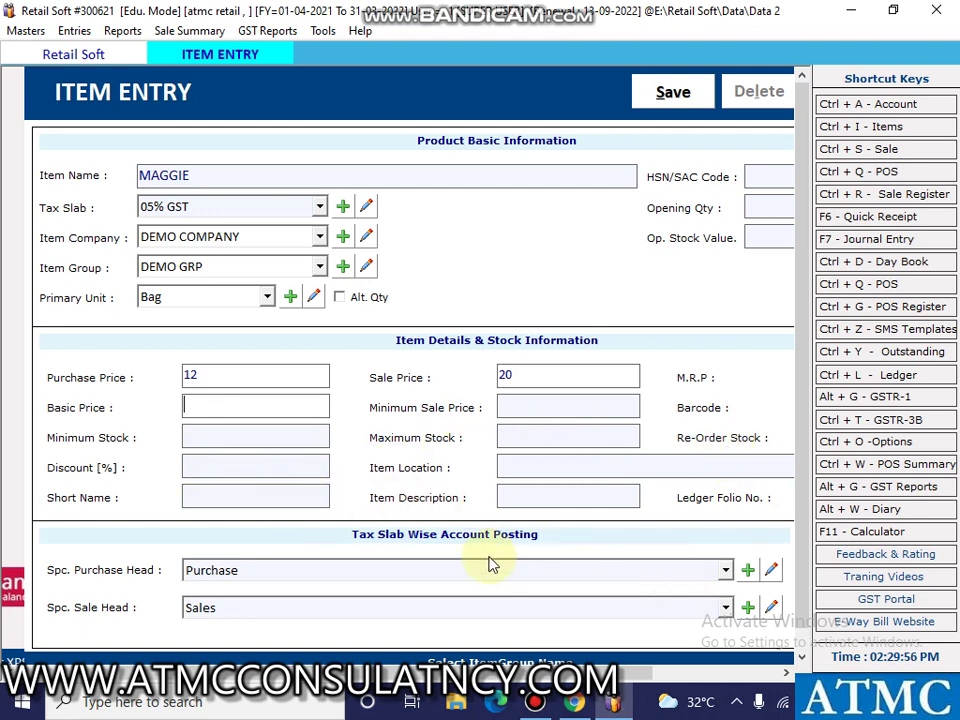
left_click(689, 97)
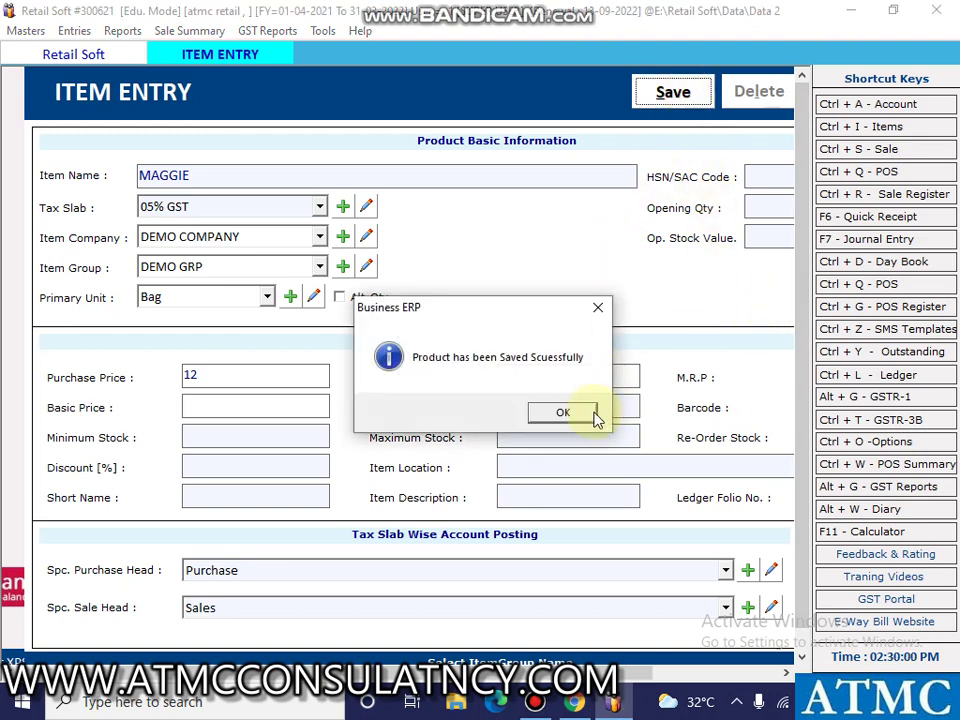
left_click(590, 414)
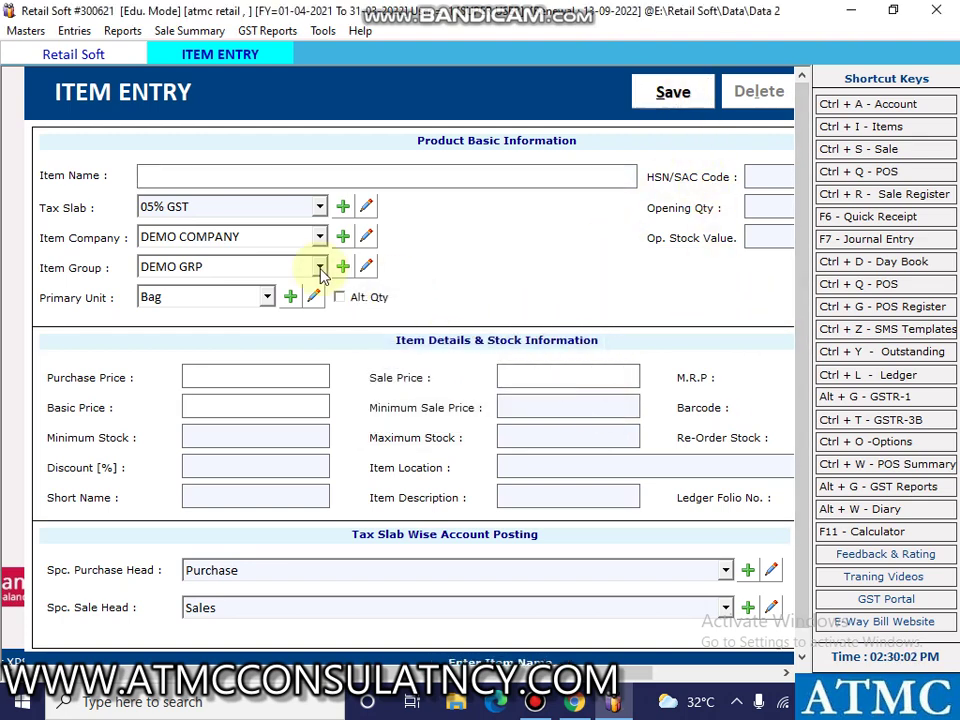
left_click(26, 31)
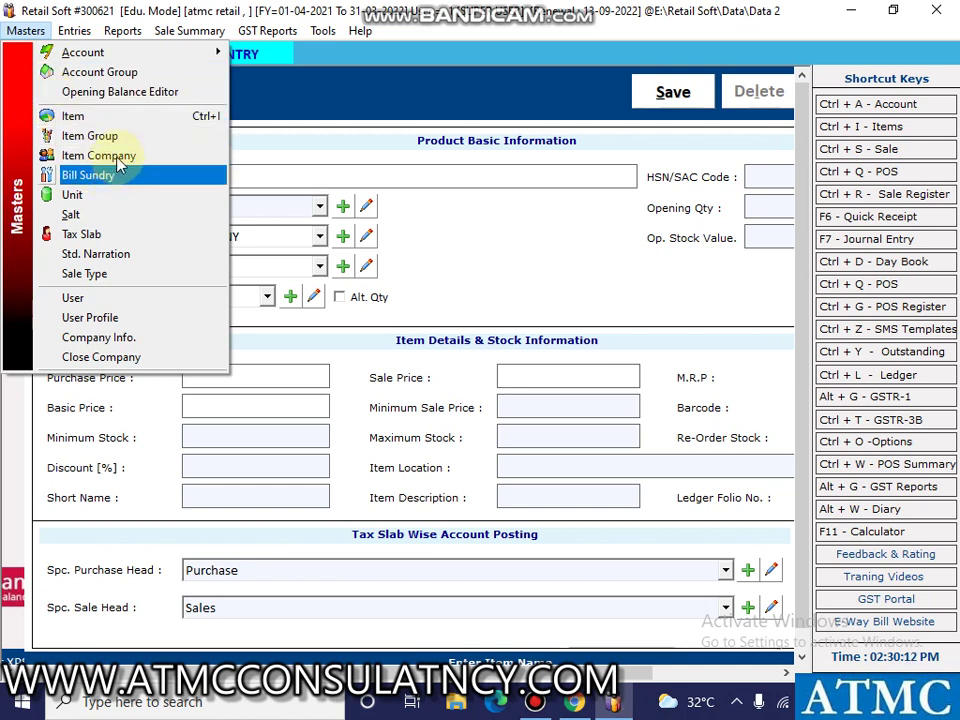
left_click(360, 62)
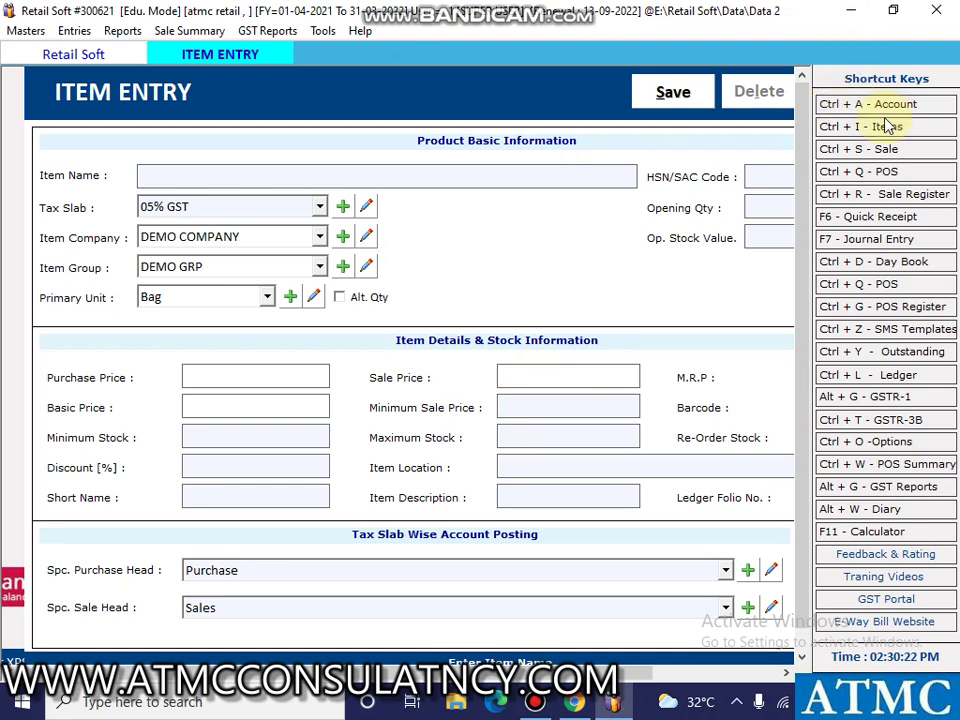
left_click(25, 31)
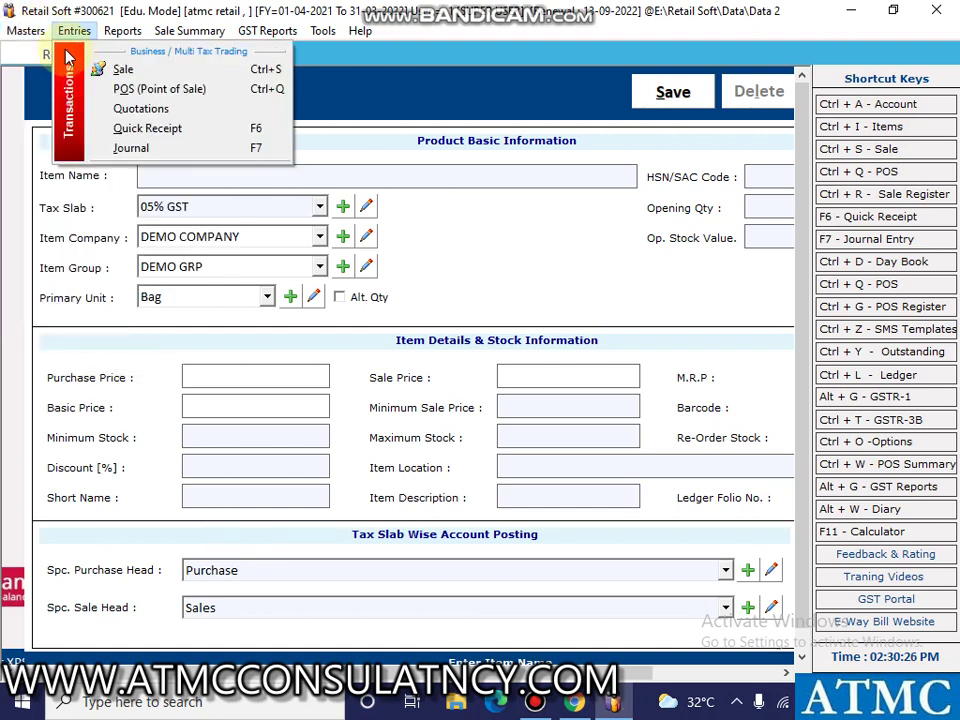
left_click(20, 31)
left_click(18, 31)
left_click(18, 31)
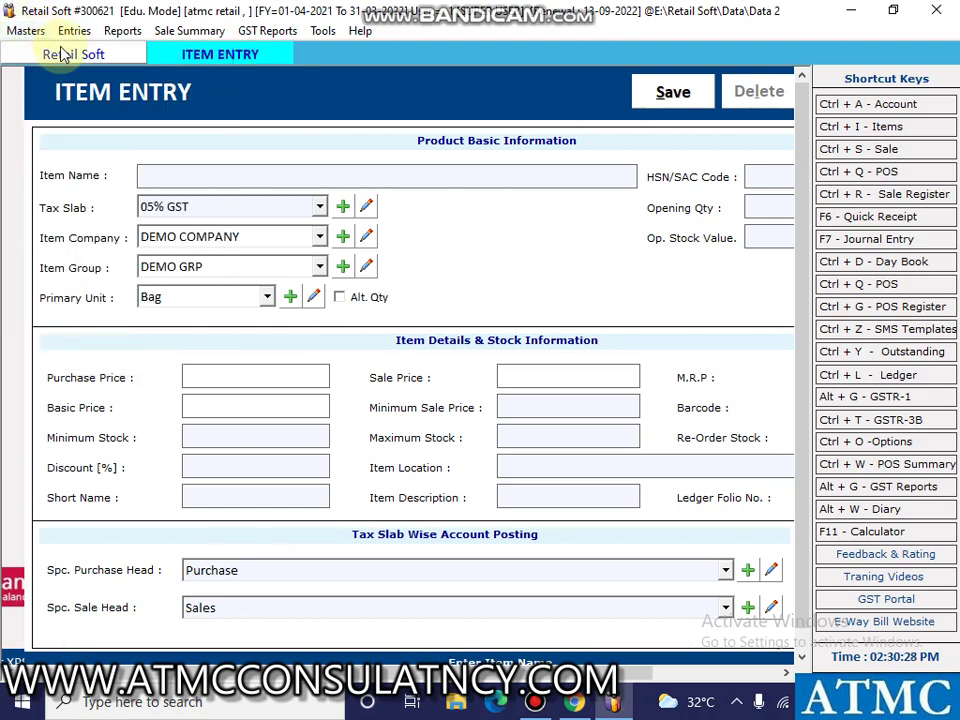
left_click(30, 34)
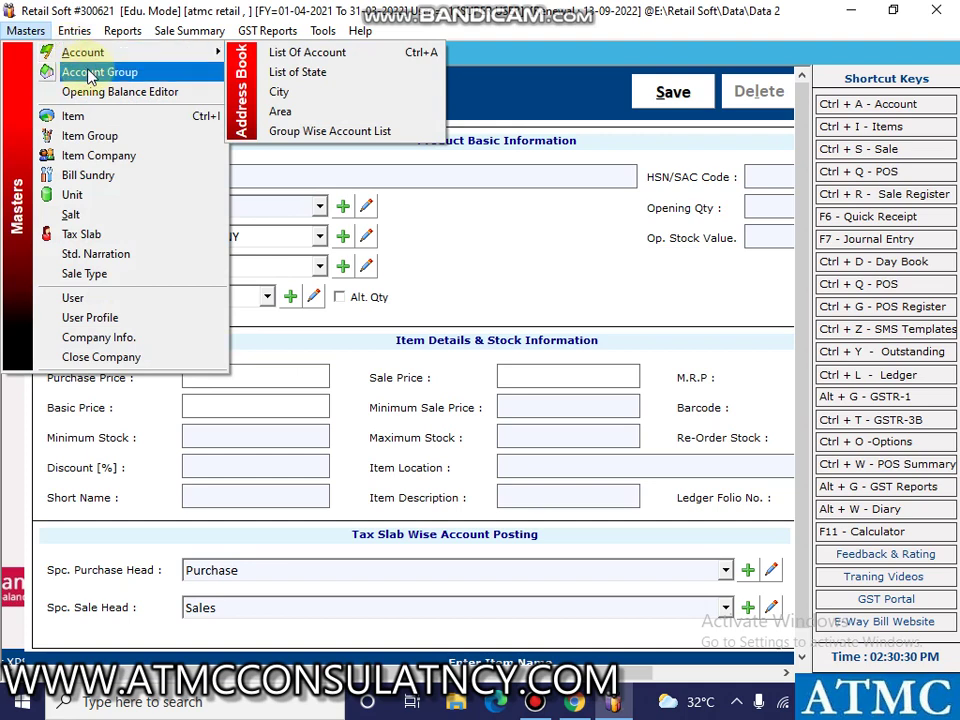
Step: Start a new account from the account list and enter the customer's name as its account and print name
mouse_move(100, 50)
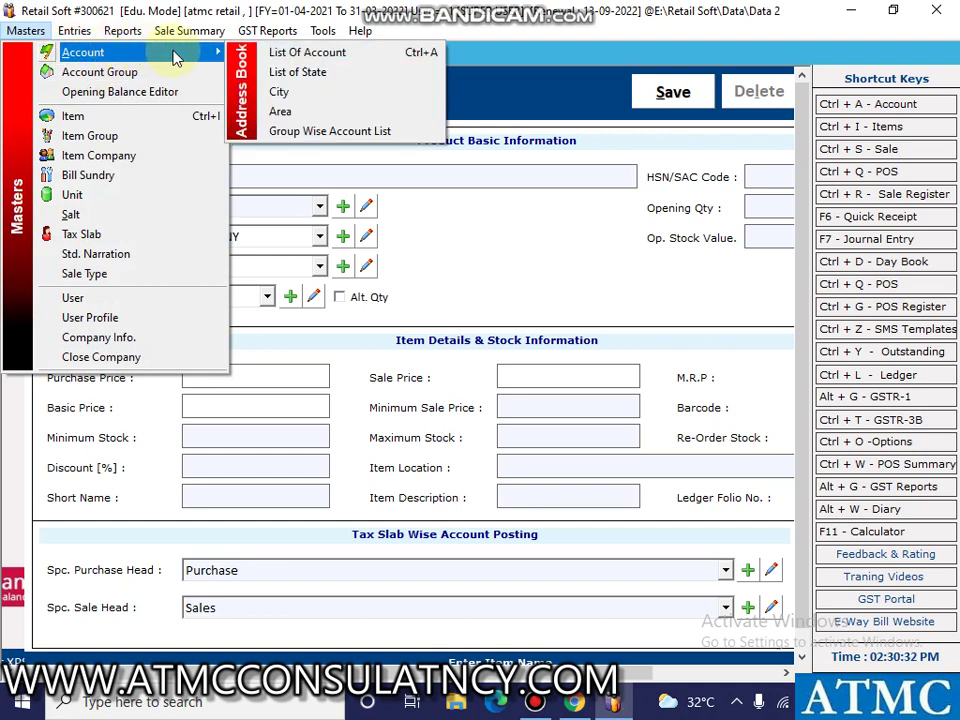
left_click(332, 57)
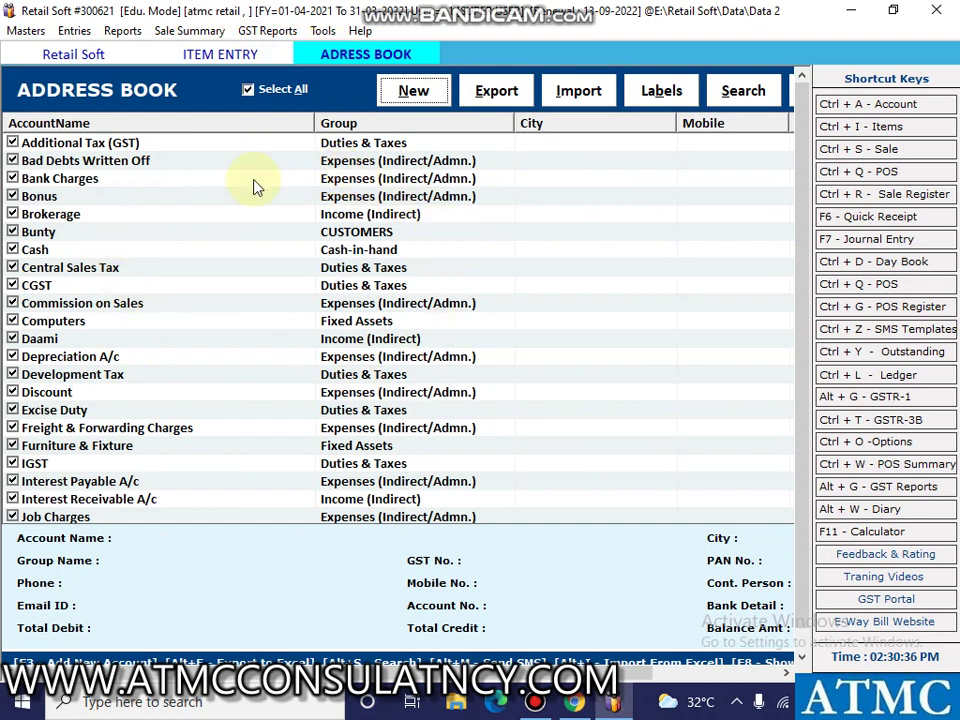
left_click(420, 95)
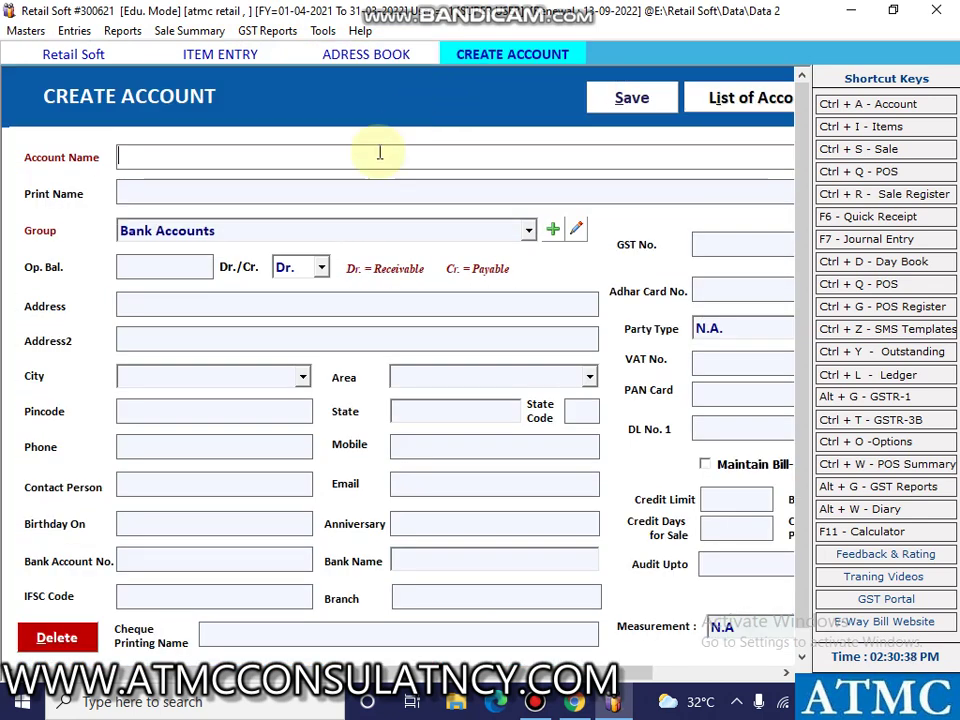
left_click(336, 158)
type("MARIA")
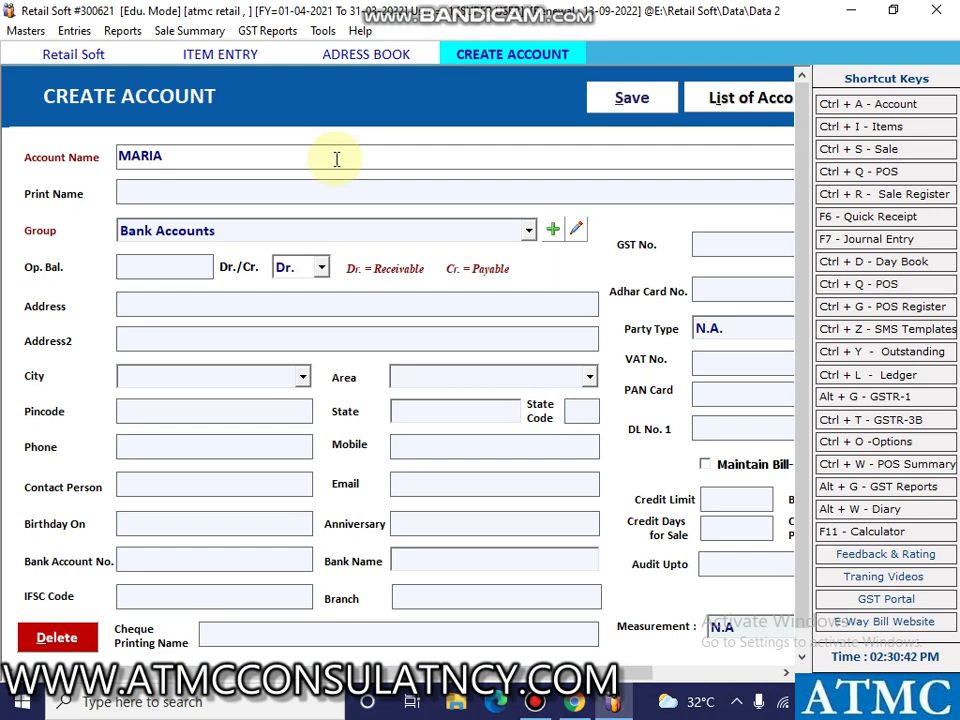
key("Return")
key("Return")
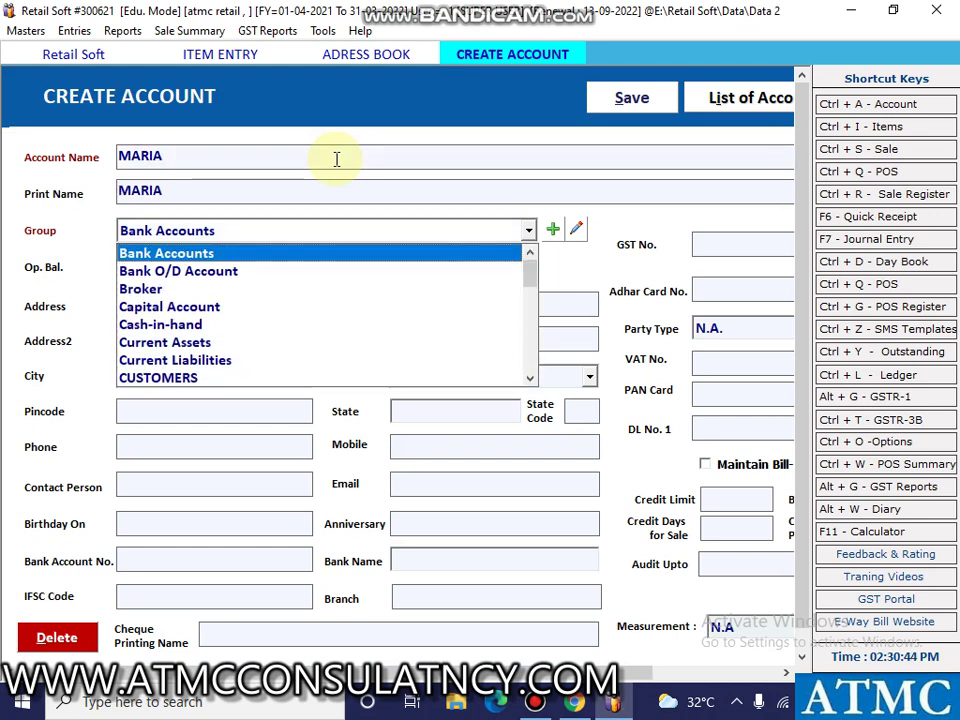
Step: Assign the new account to the CUSTOMERS group
key("Down")
key("Down")
key("Down")
key("Down")
key("Down")
key("Down")
key("Down")
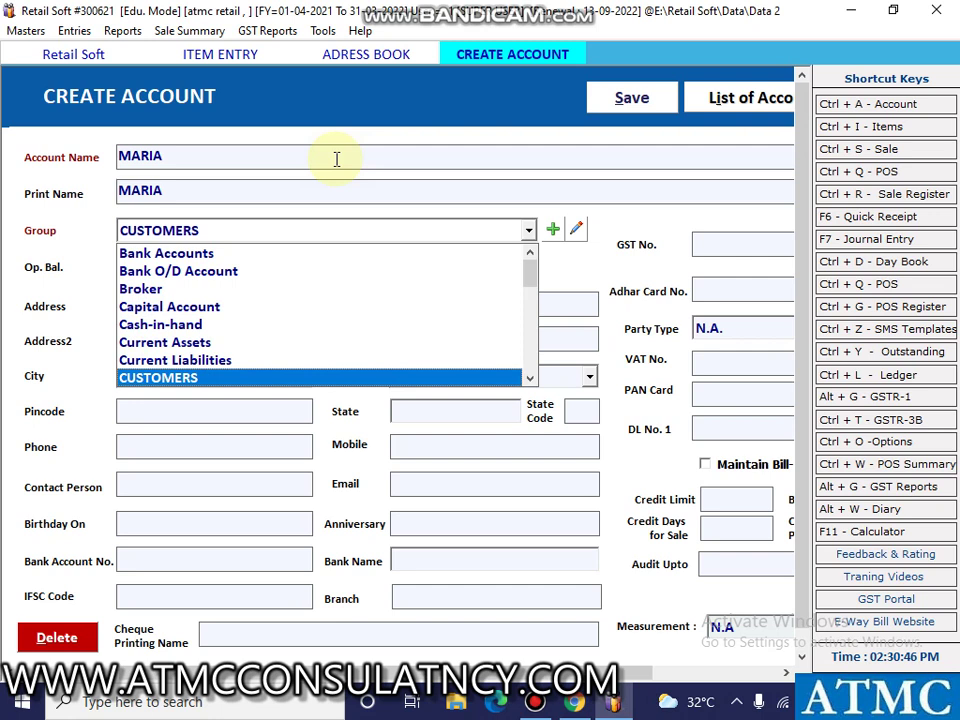
key("Return")
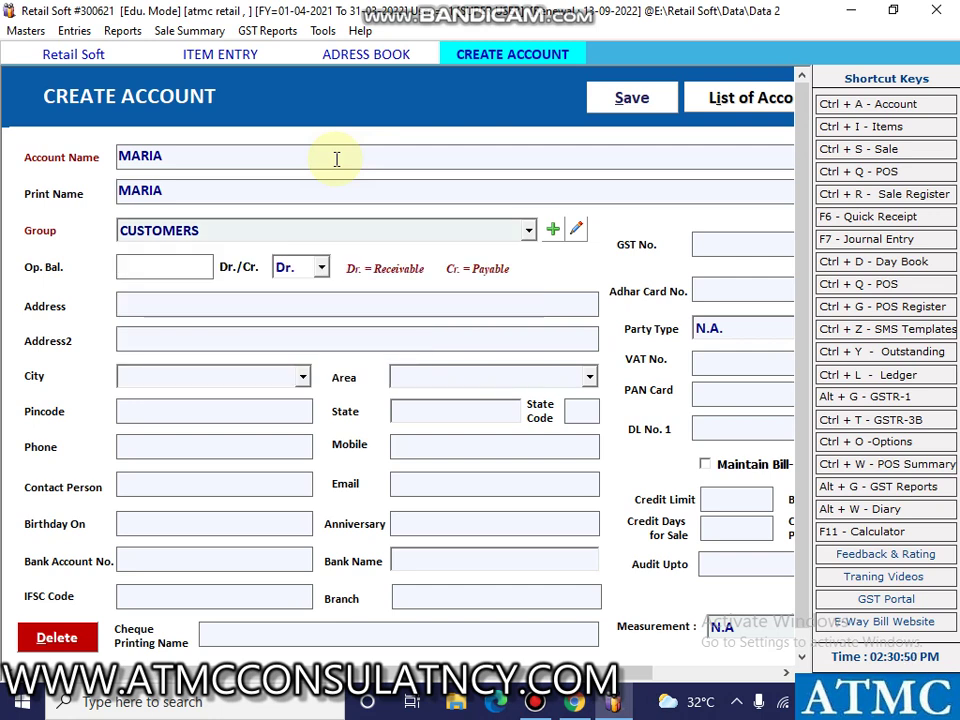
Step: Set the customer account's state to Rajasthan, leaving the opening balance and address blank, and save the account
key("Return")
key("Return")
key("Return")
key("Return")
key("Return")
key("Return")
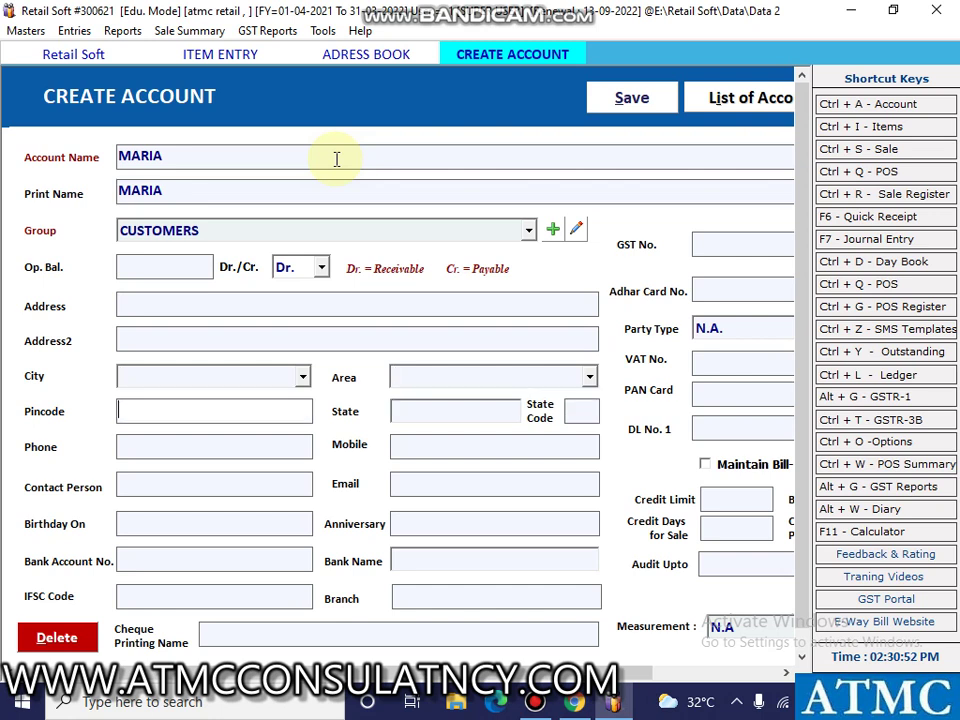
key("Return")
type("R")
key("Return")
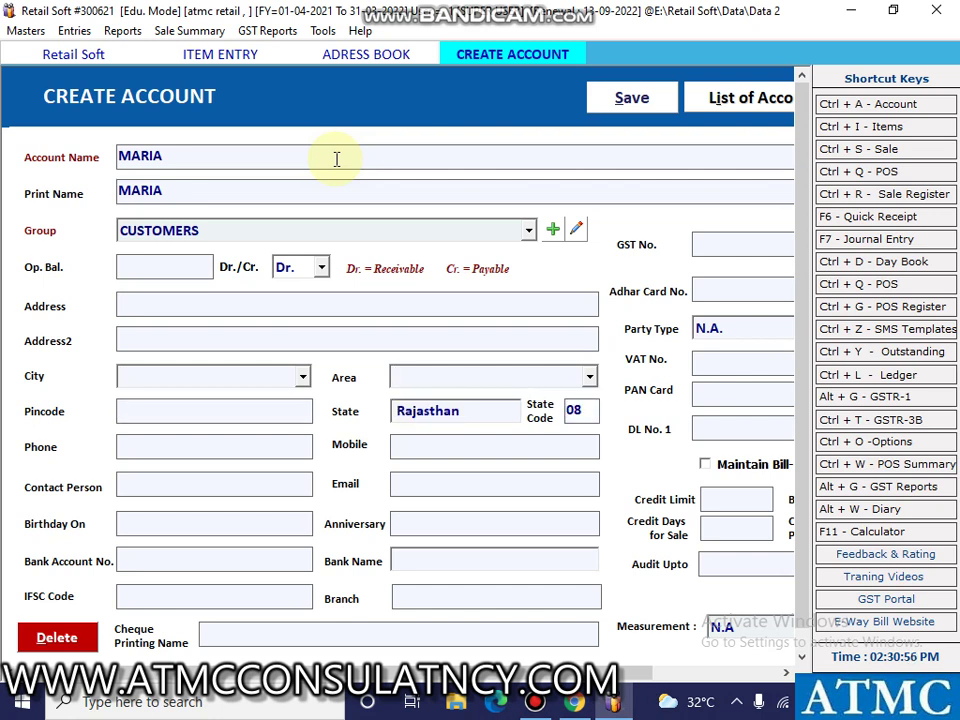
key("Return")
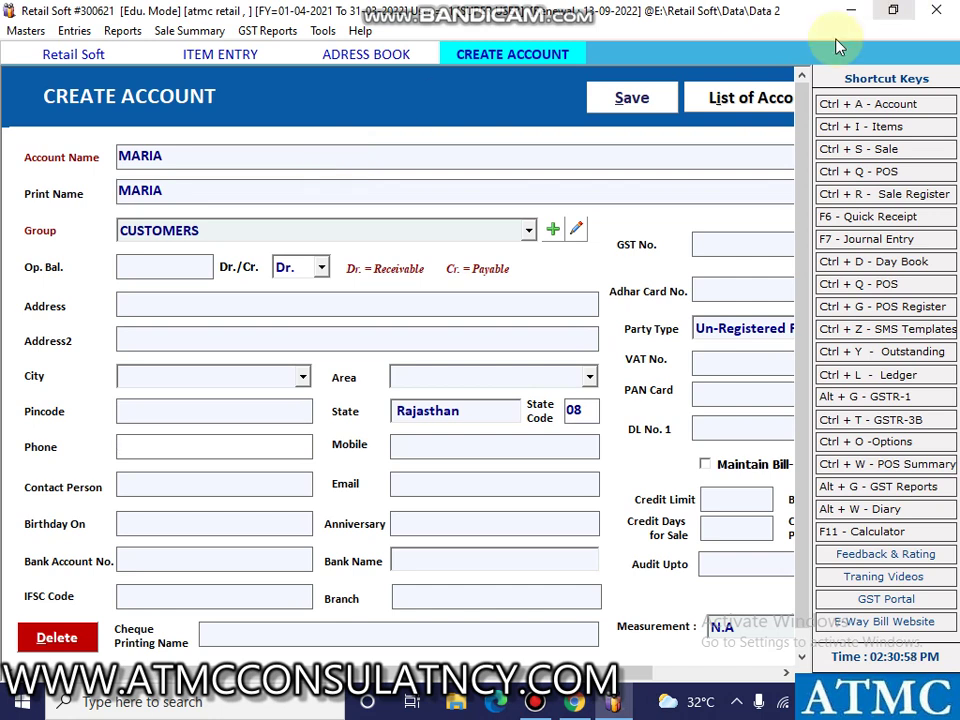
left_click(641, 114)
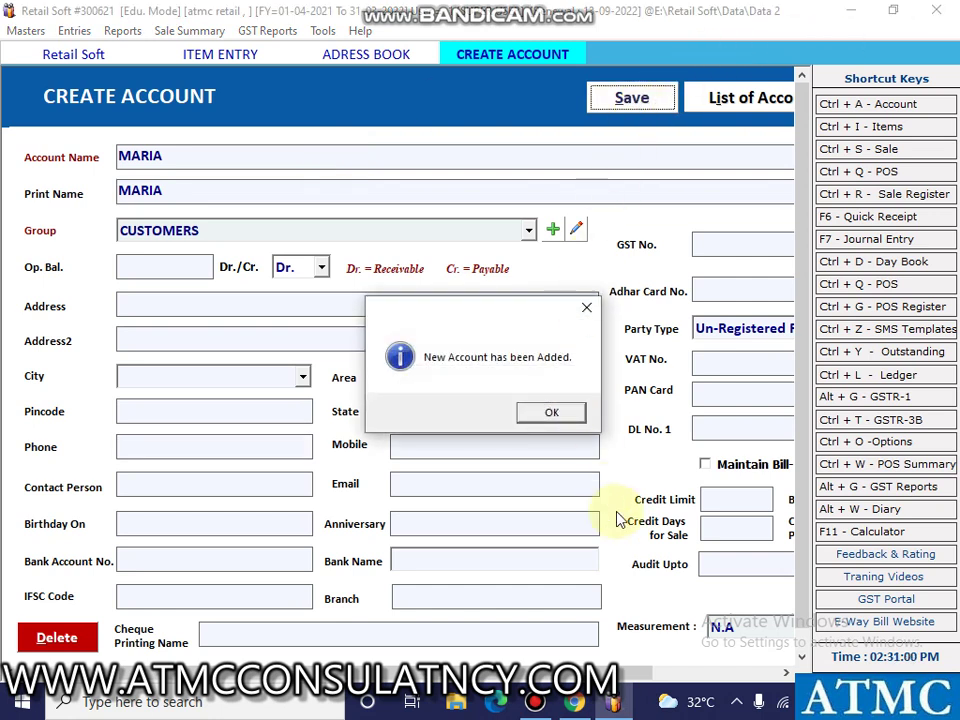
left_click(548, 419)
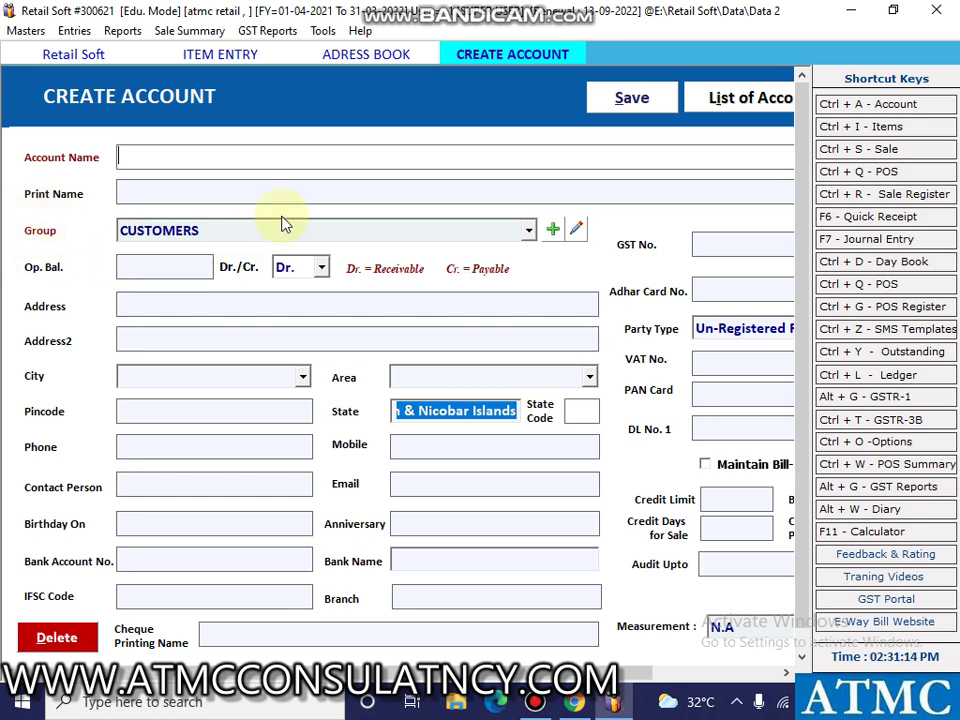
Step: Create a new account group named STAFF with N.A. as its parent group
left_click(551, 232)
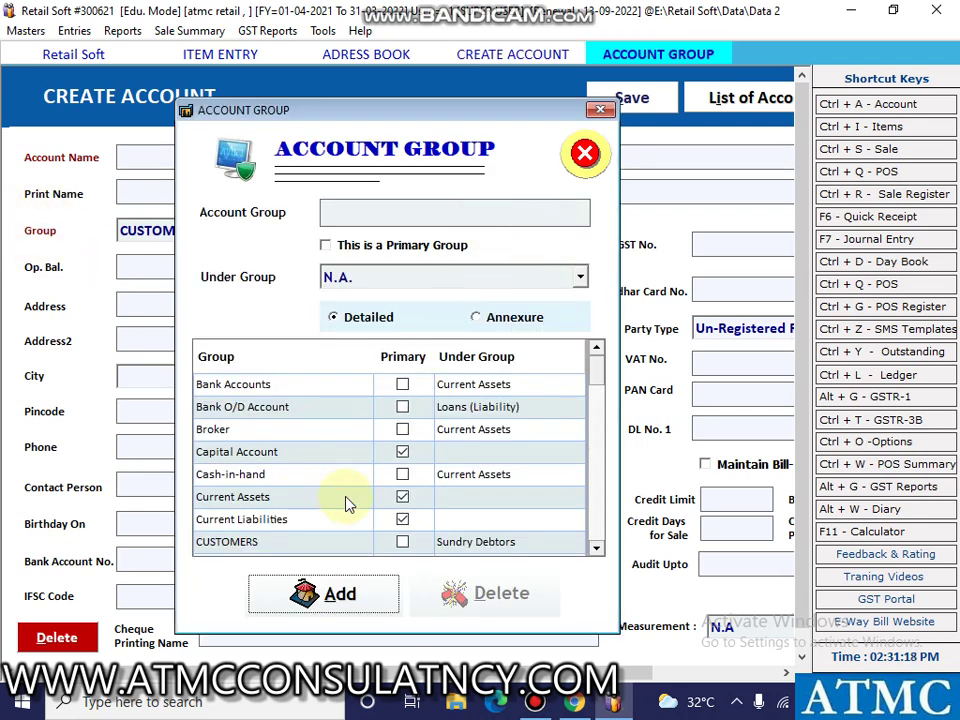
left_click(352, 600)
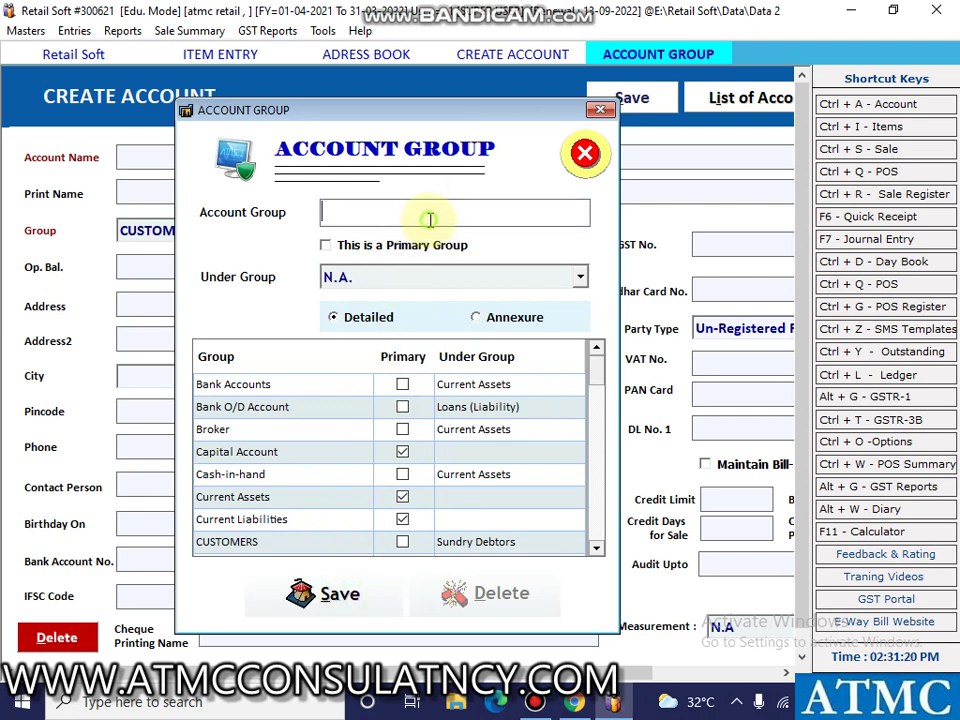
type("STAFF")
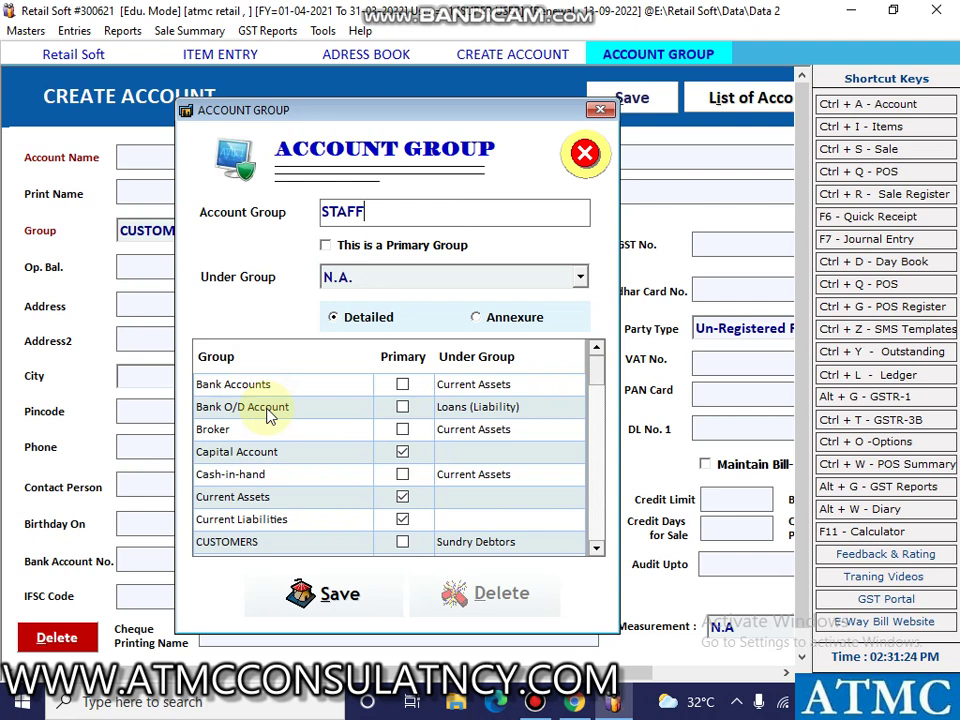
left_click(326, 594)
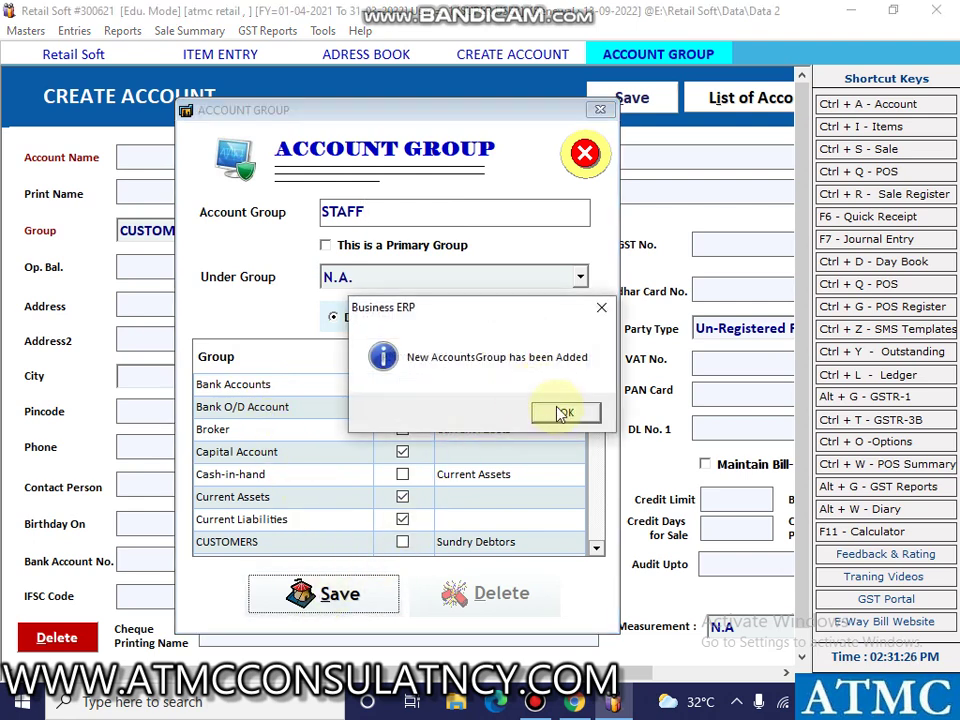
left_click(566, 414)
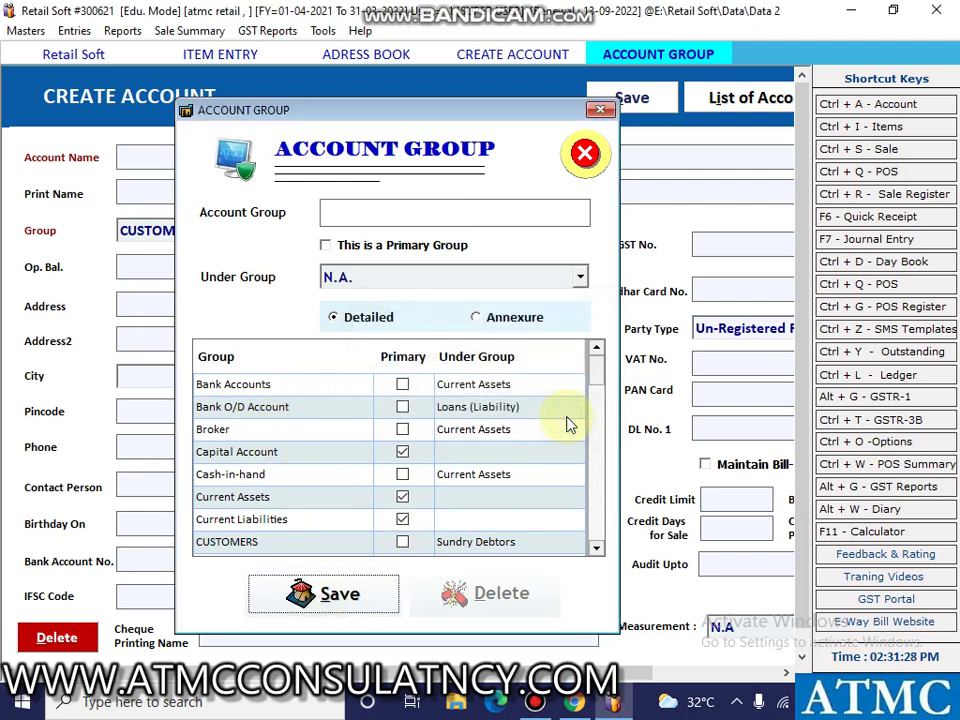
left_click(605, 111)
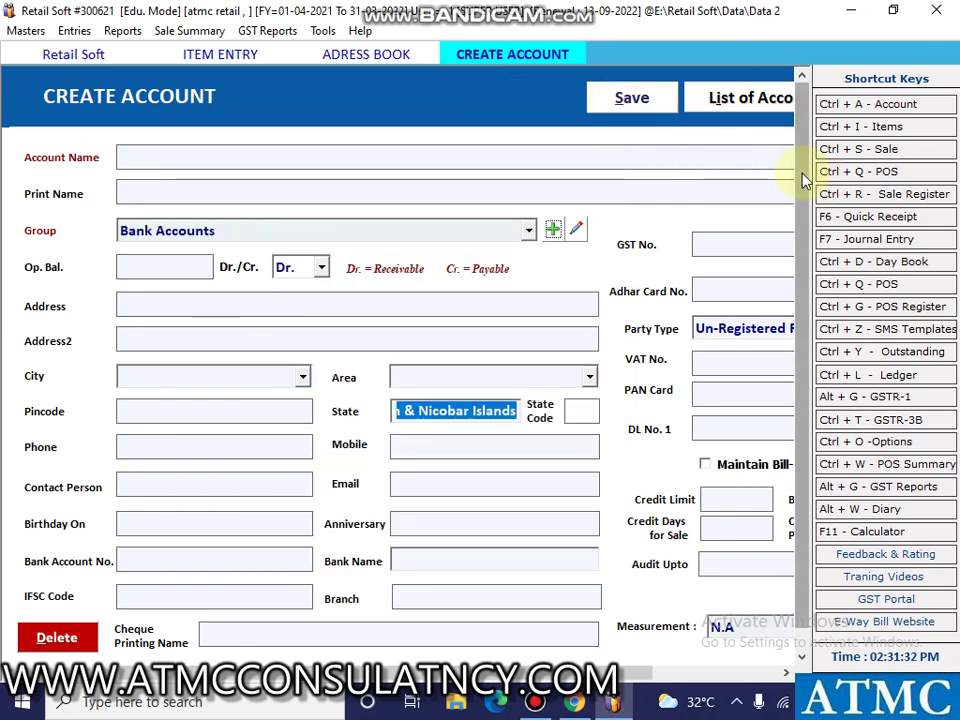
Step: Open the list of sale bills
left_click(880, 152)
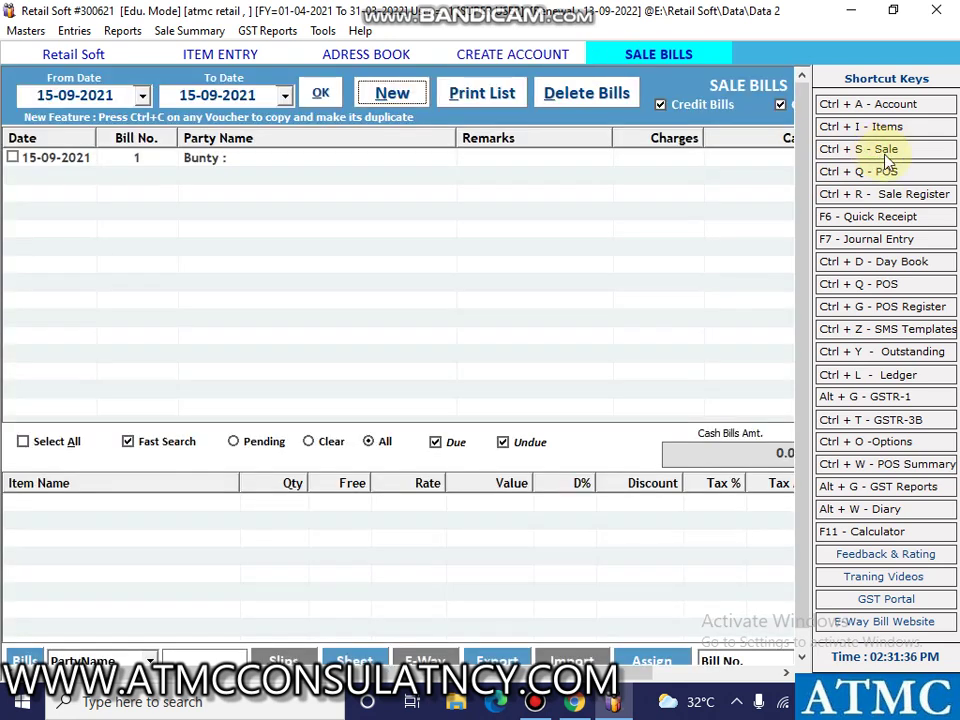
left_click(26, 34)
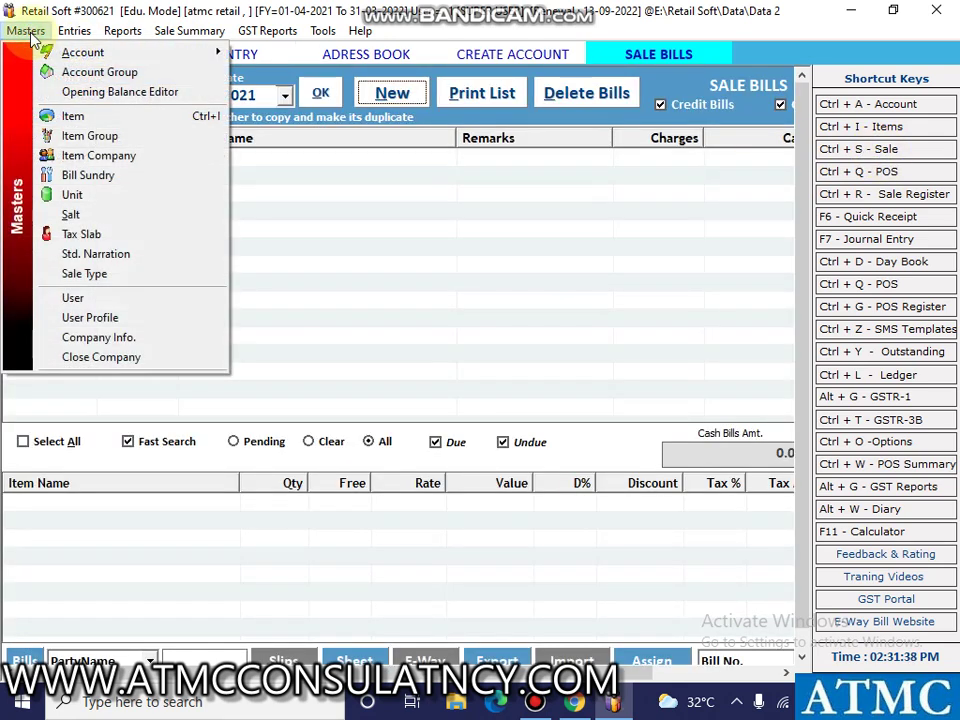
mouse_move(71, 34)
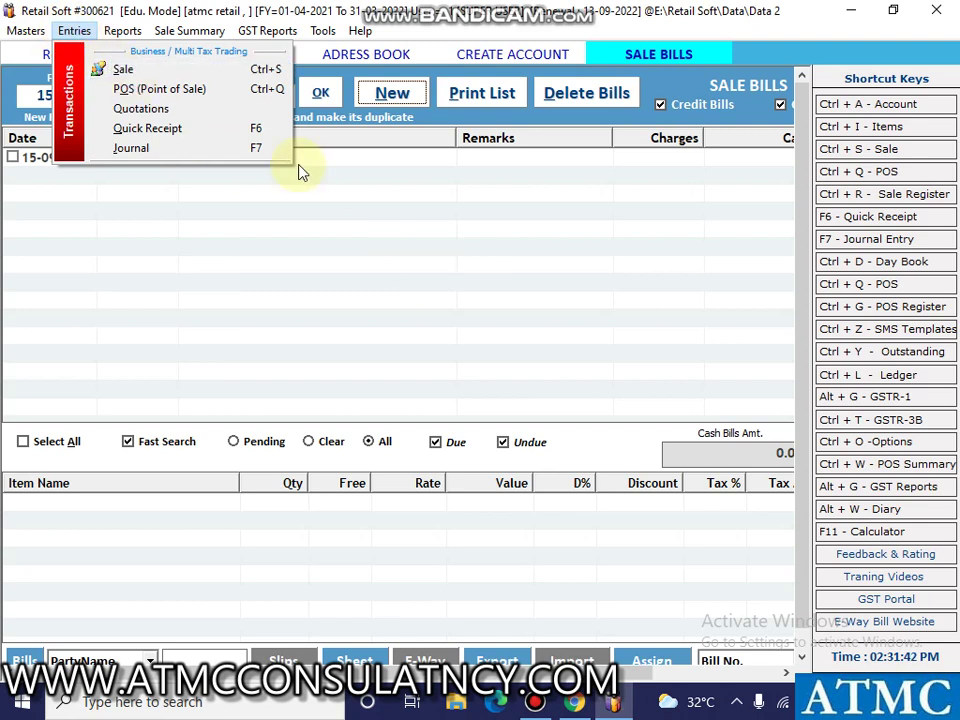
left_click(410, 287)
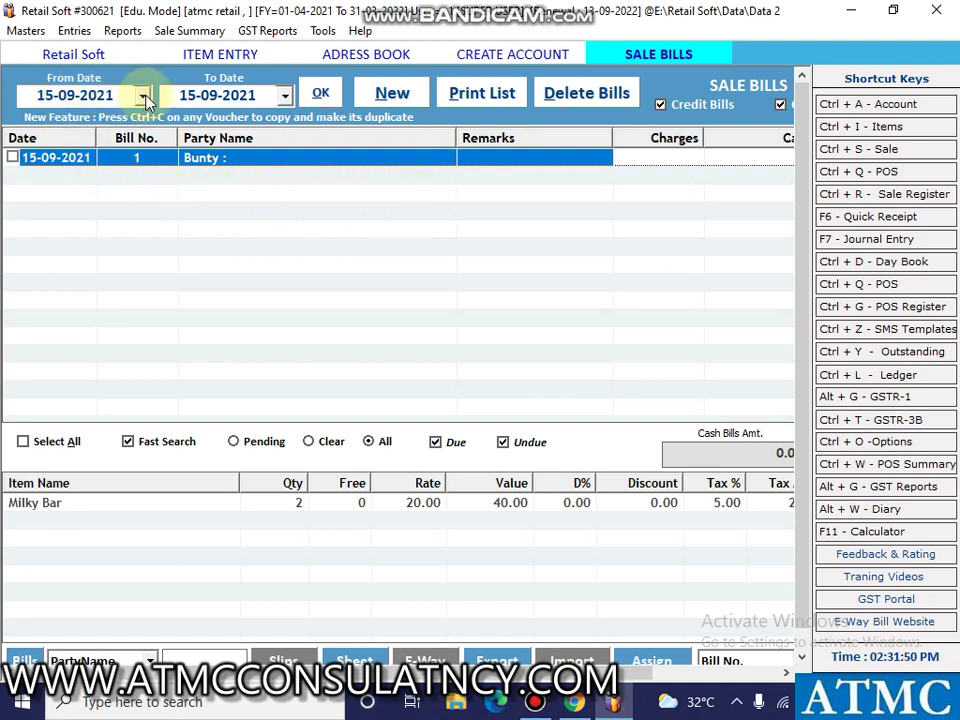
Step: Start a new credit sale bill for the newly created customer, leaving the narration empty
left_click(393, 94)
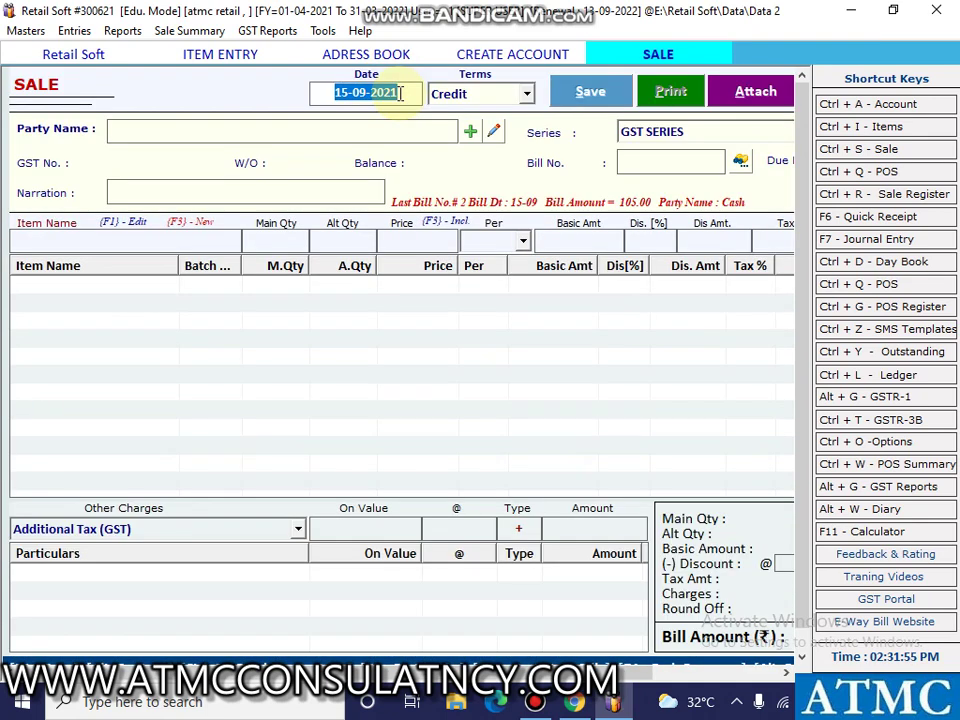
left_click(303, 130)
type("MA")
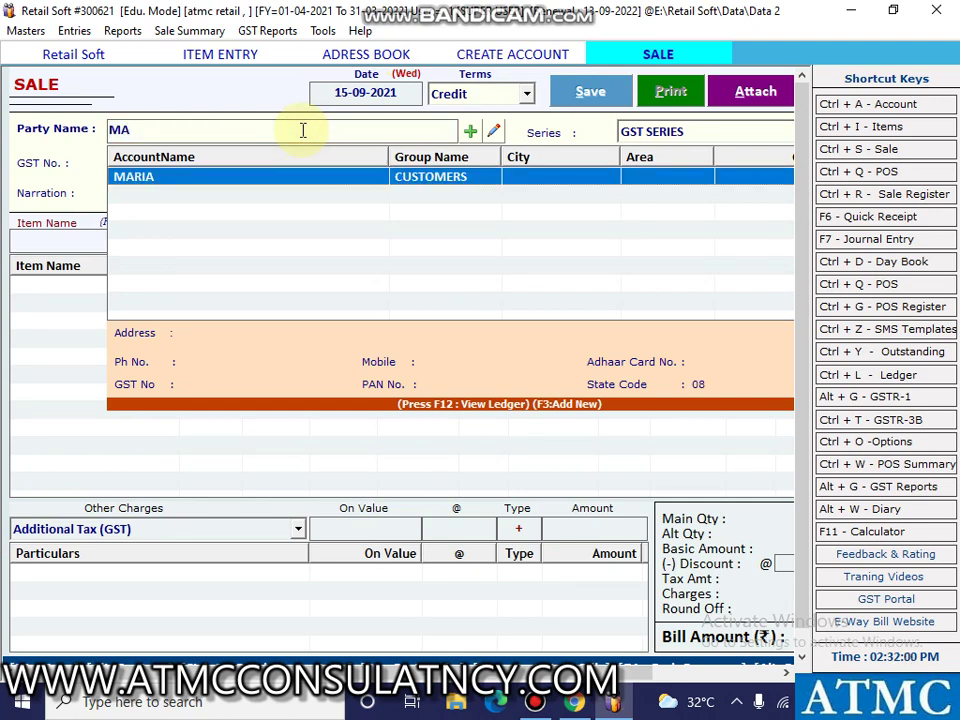
key("Return")
key("Return")
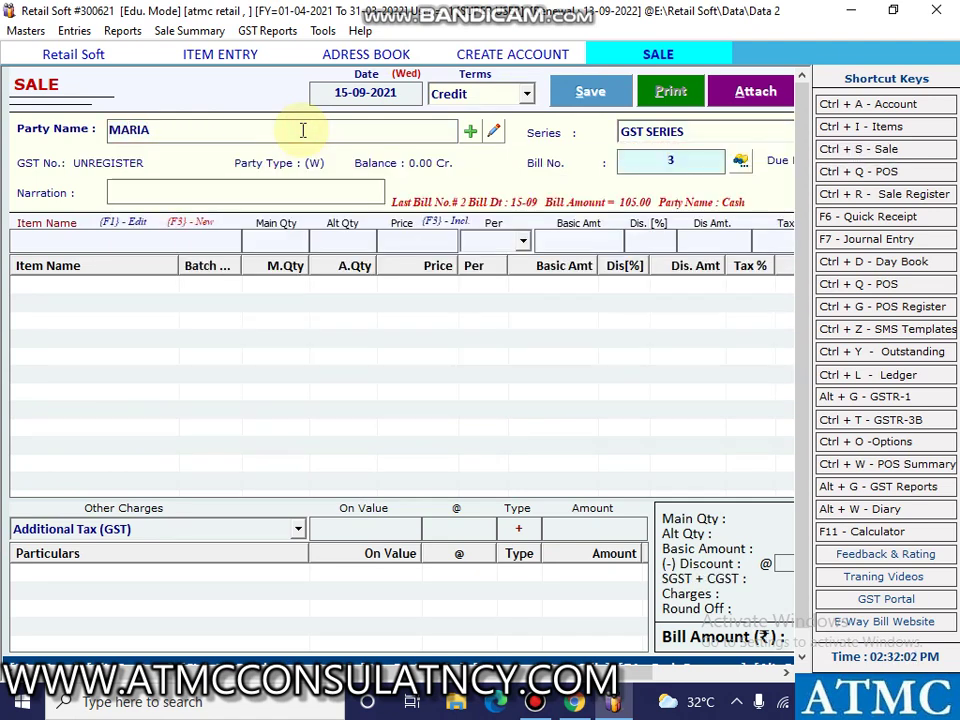
key("Return")
key("Return")
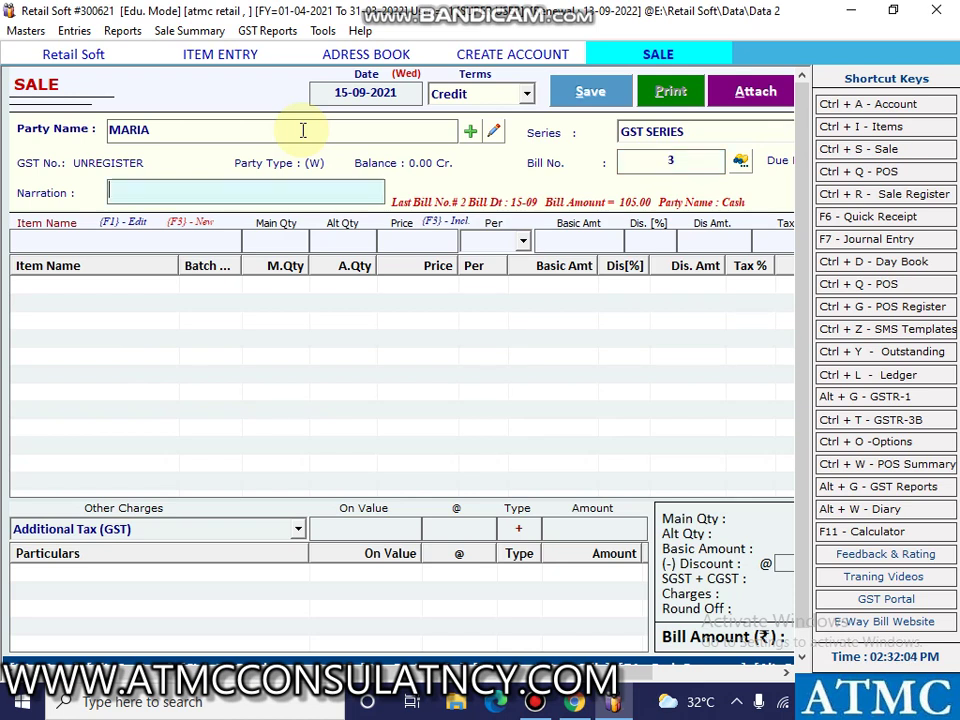
key("Return")
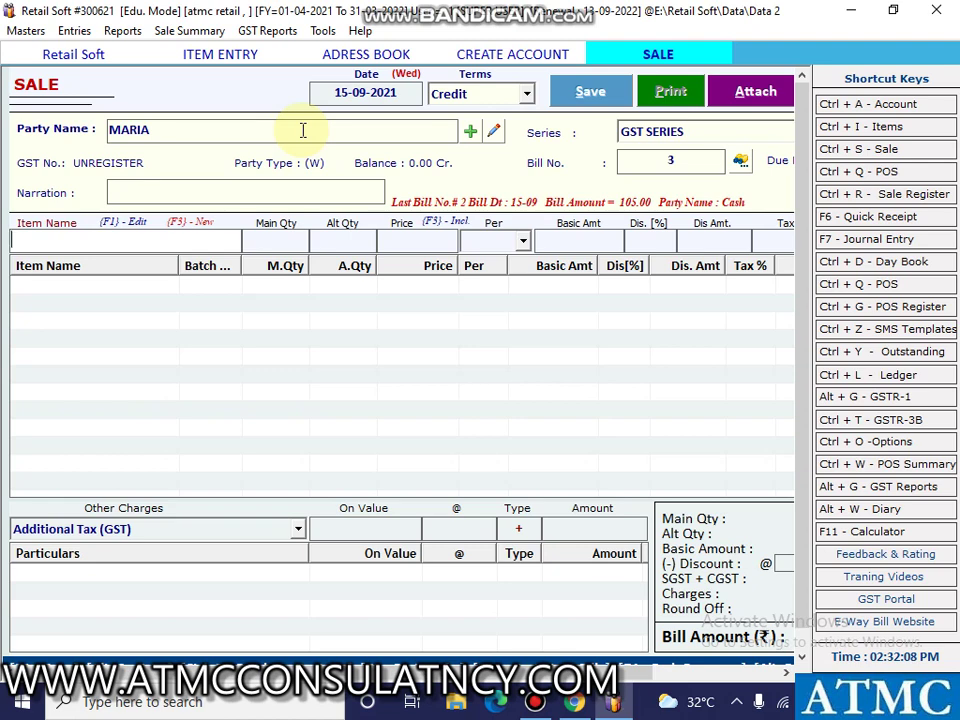
Step: Add the item MAGGIE to the sale bill with a quantity of 2 bags at a price of 20
type("MA")
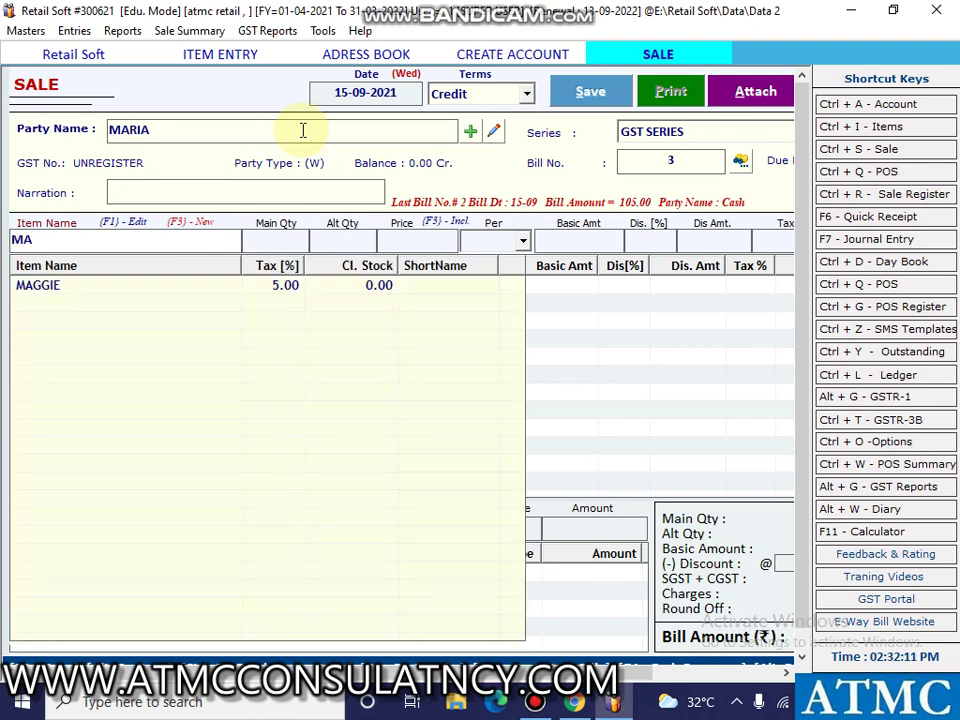
key("Down")
key("Return")
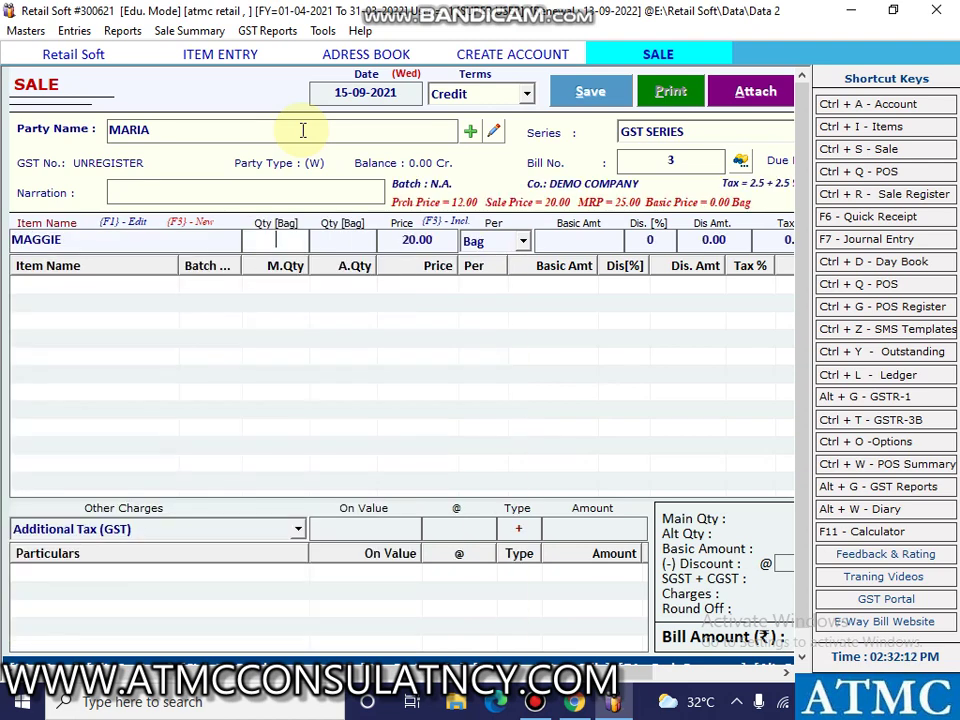
key("Return")
key("Return")
key("Return")
key("Return")
key("Return")
key("Return")
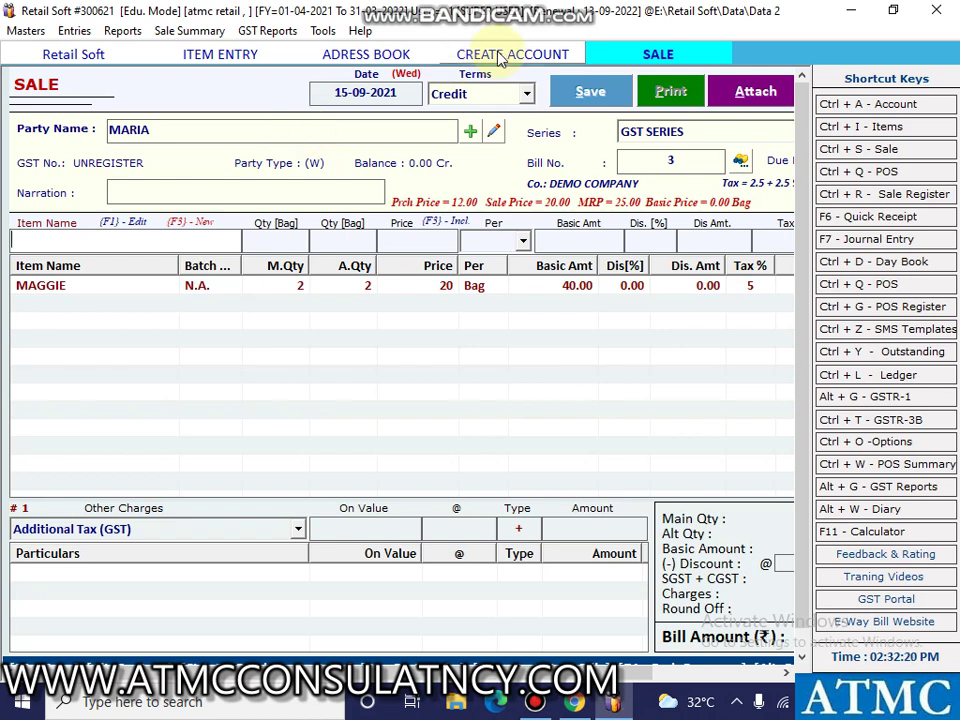
Step: Save the sale bill and open a print preview of its original copy in the GST format
left_click(580, 97)
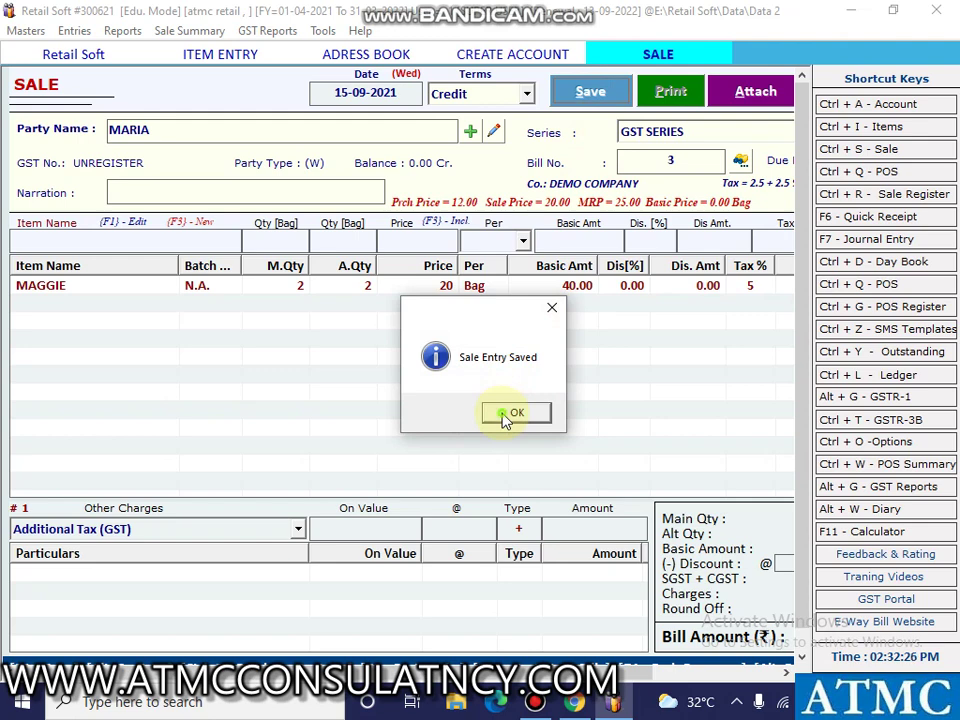
left_click(507, 416)
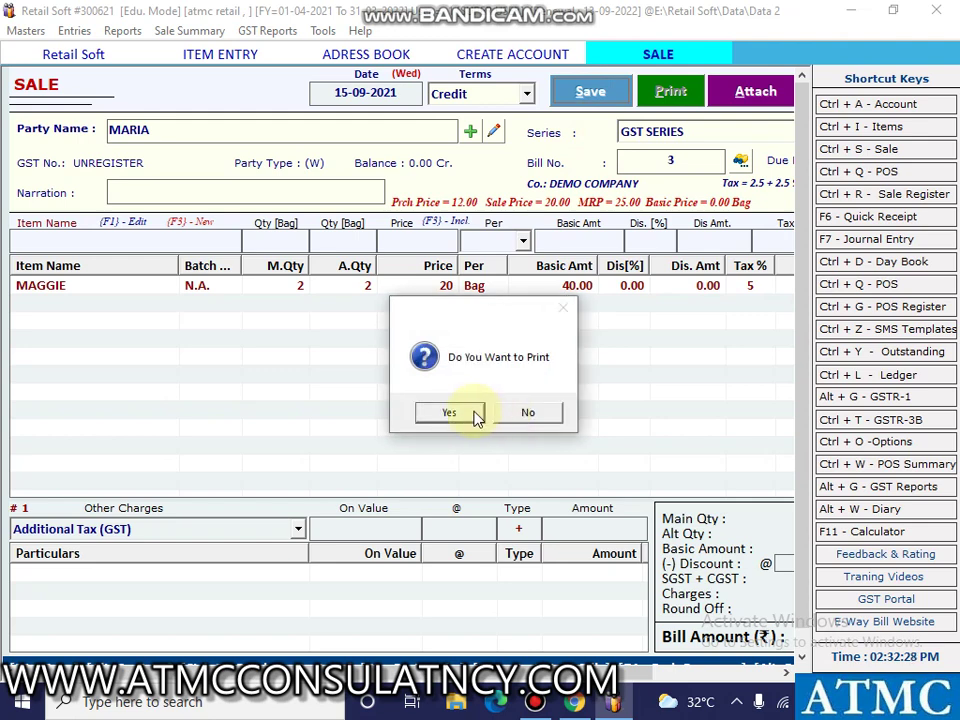
left_click(476, 416)
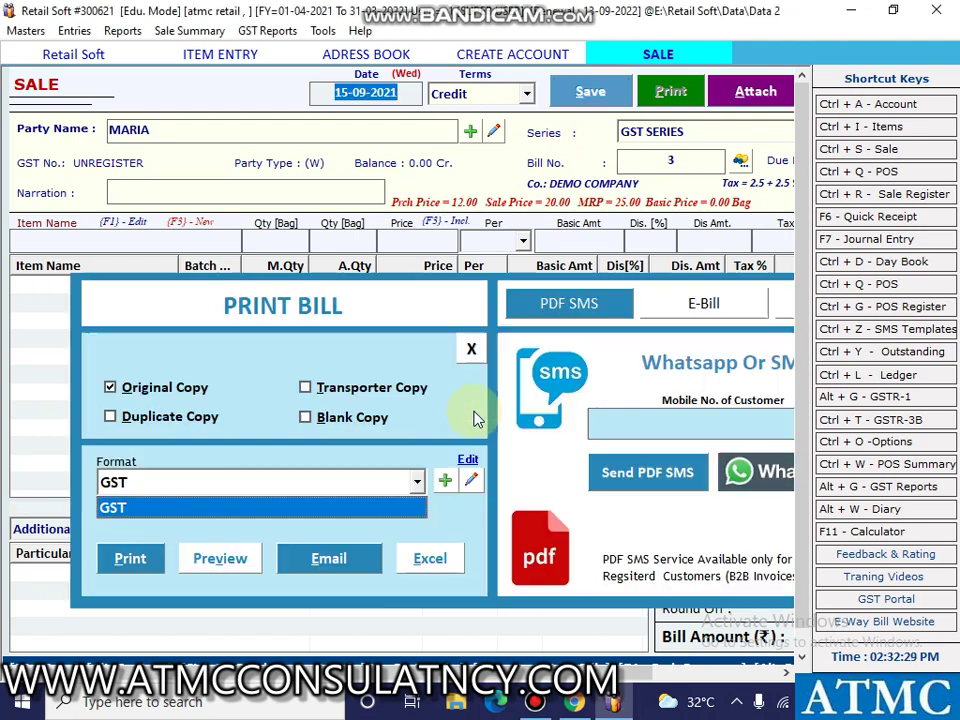
left_click(222, 566)
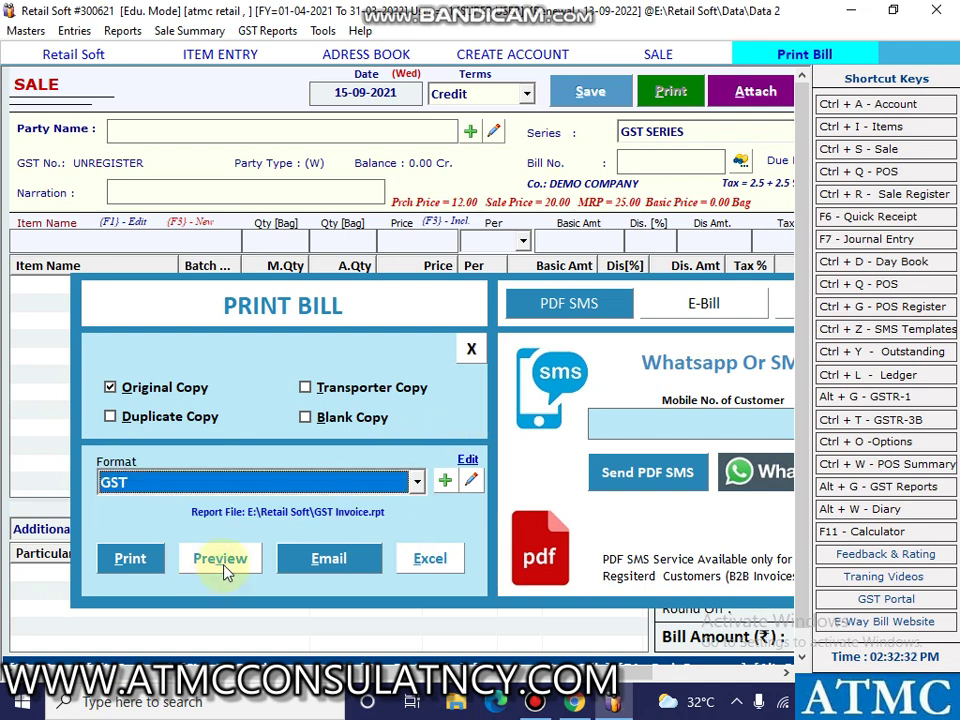
left_click(224, 566)
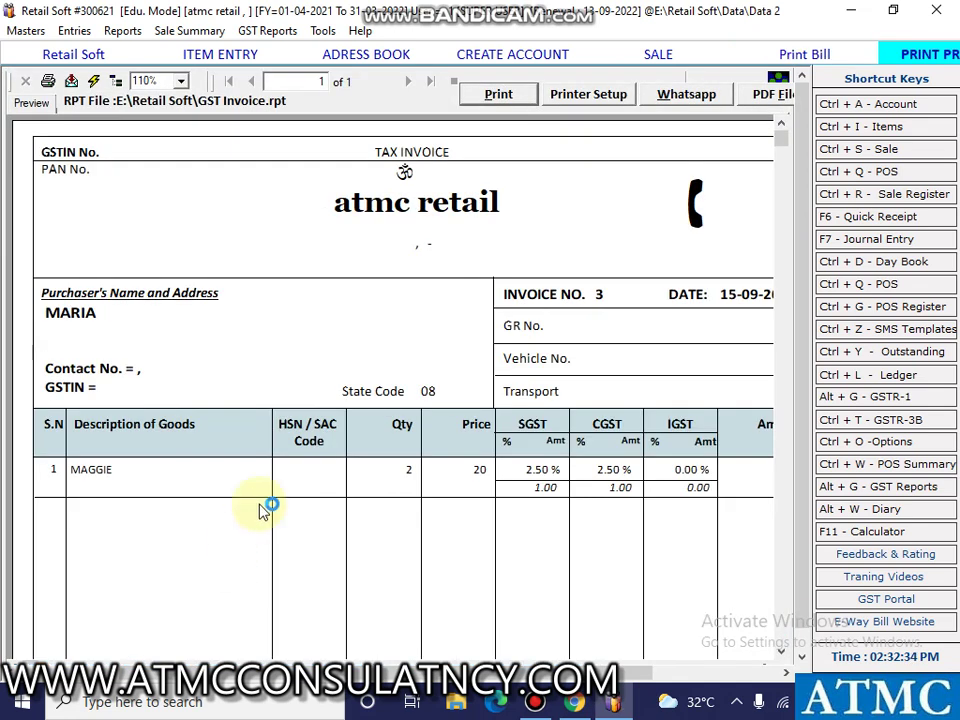
Step: Look over the invoice preview down to its totals and open a new POS bill for a cash customer
scroll(618, 352, "down", 6)
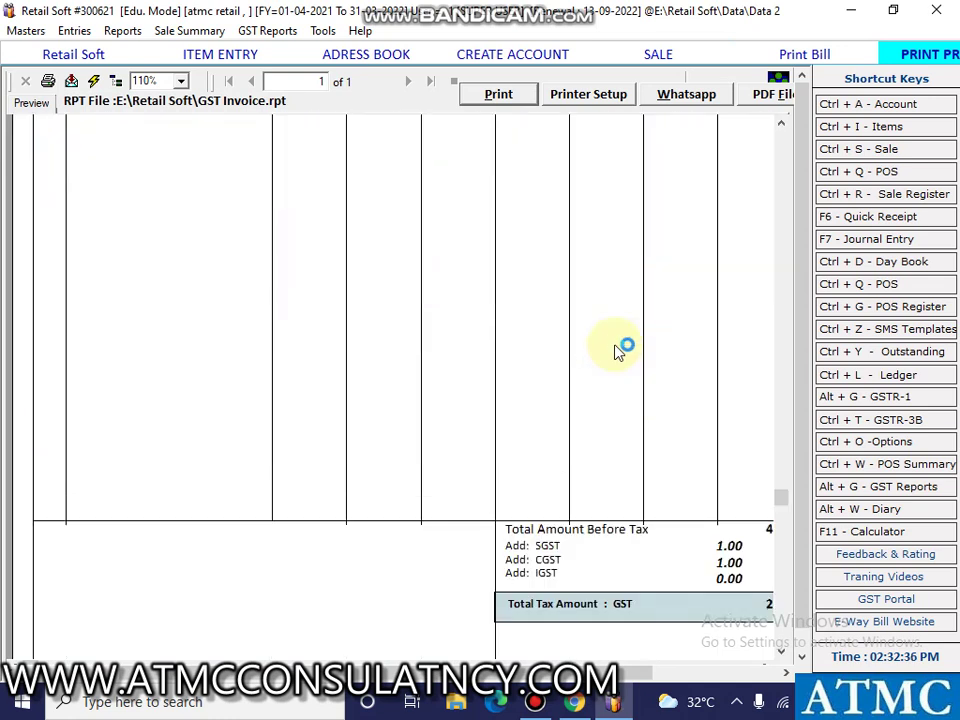
scroll(618, 352, "up", 6)
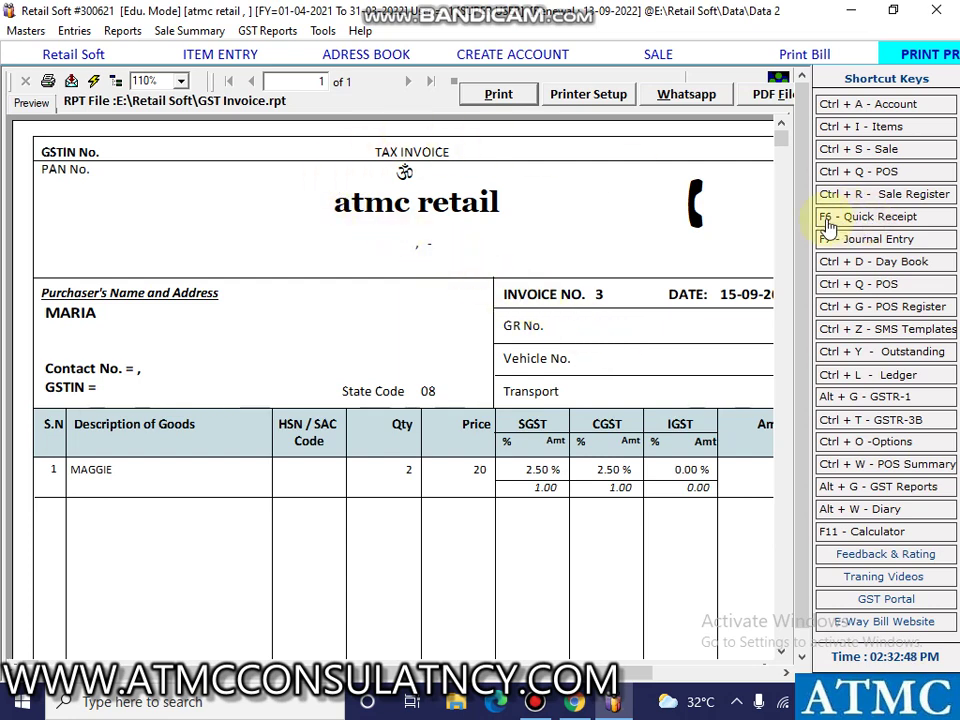
left_click(876, 176)
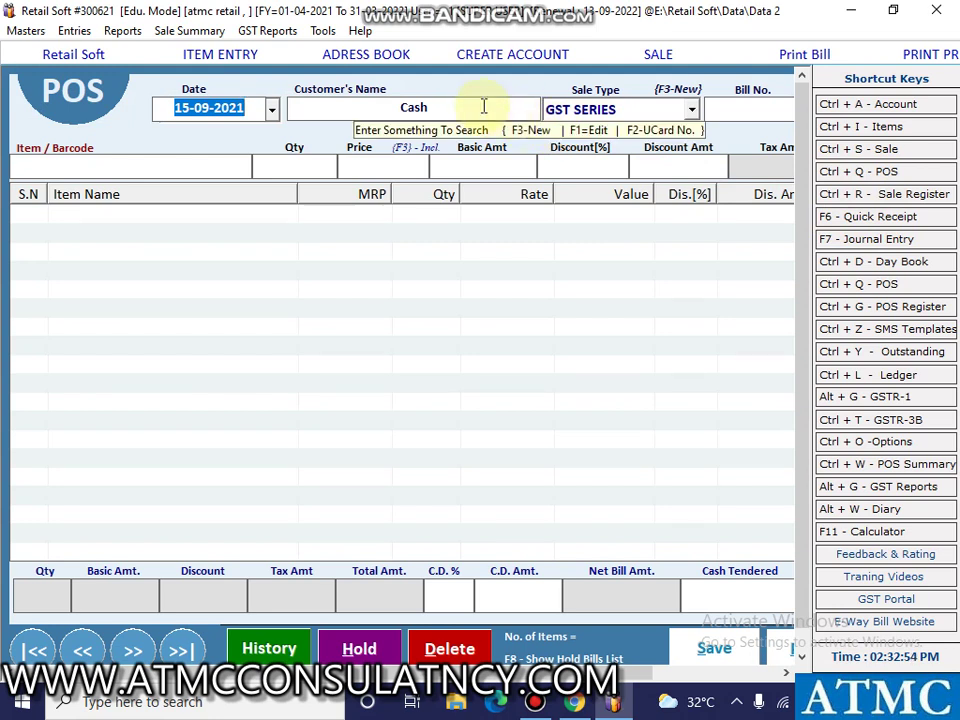
left_click(734, 110)
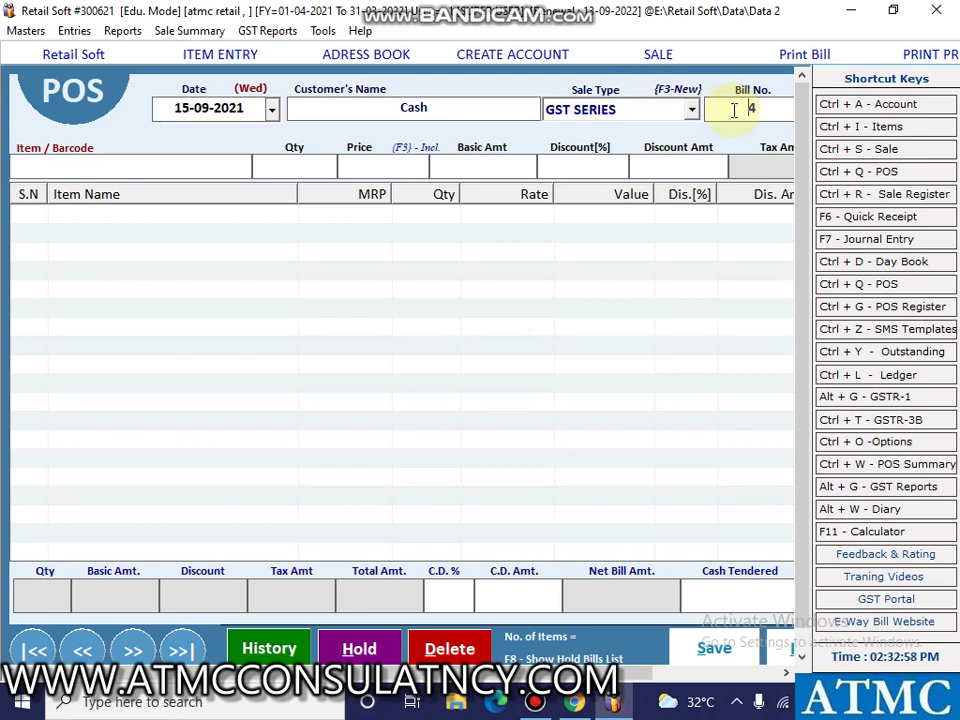
Step: Add the item MAGGIE to the POS bill with quantity 1 at a price of 25 and save the bill without printing
left_click(208, 163)
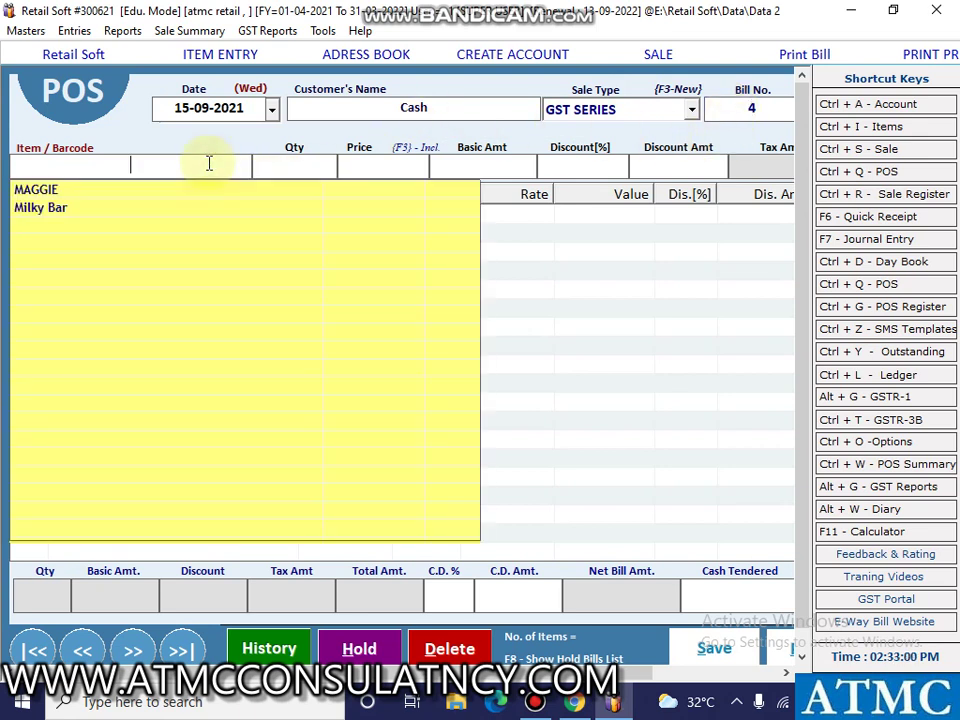
left_click(101, 200)
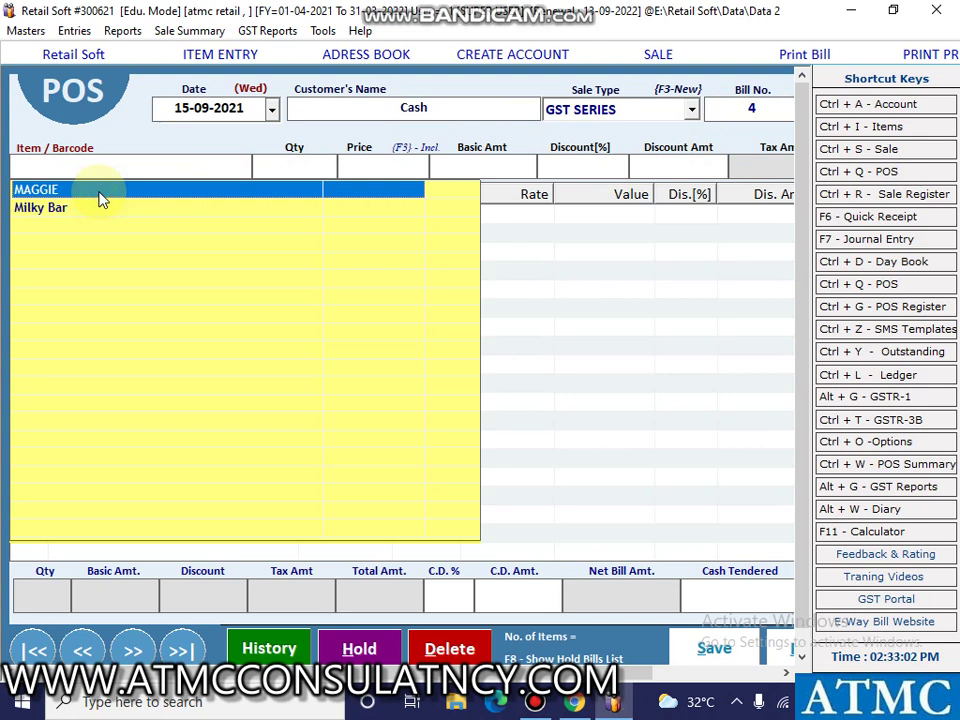
double_click(106, 187)
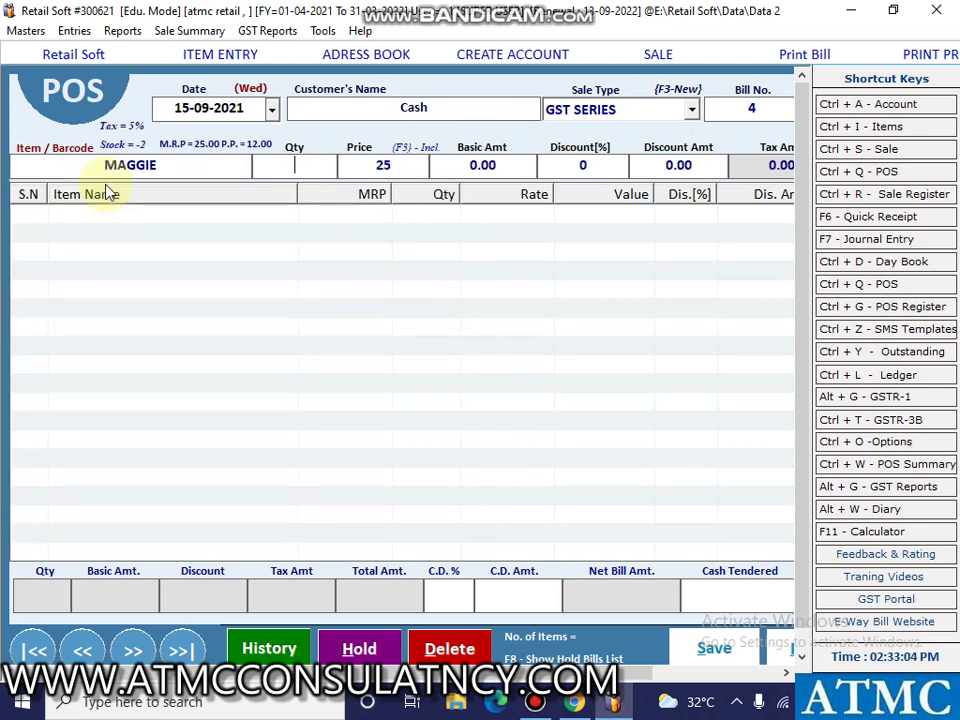
key("Return")
key("Return")
key("Return")
key("Return")
key("Return")
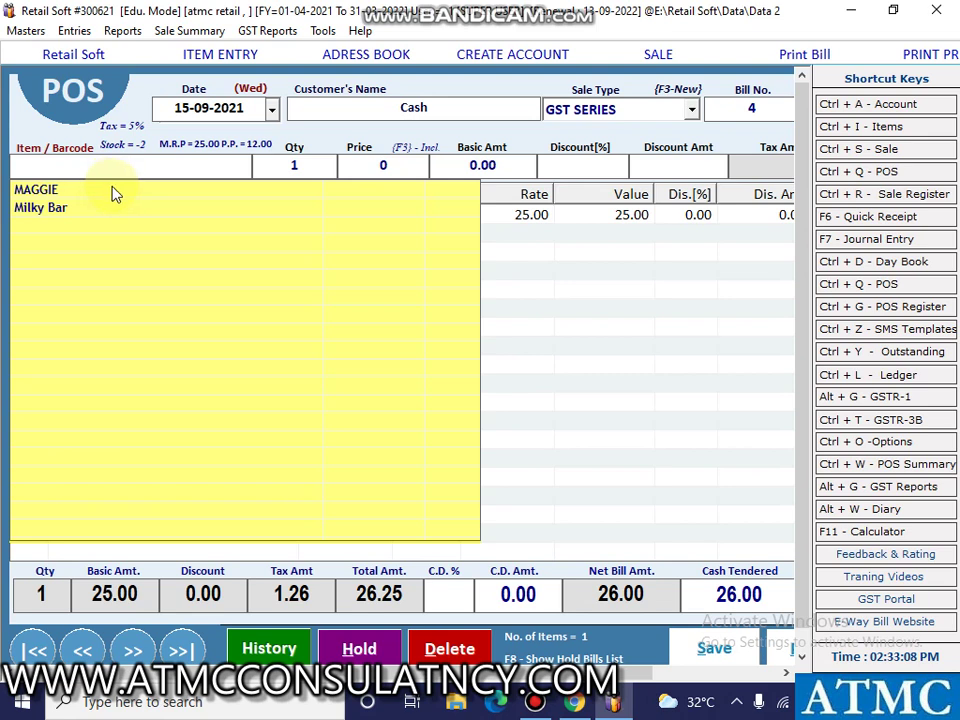
left_click(727, 650)
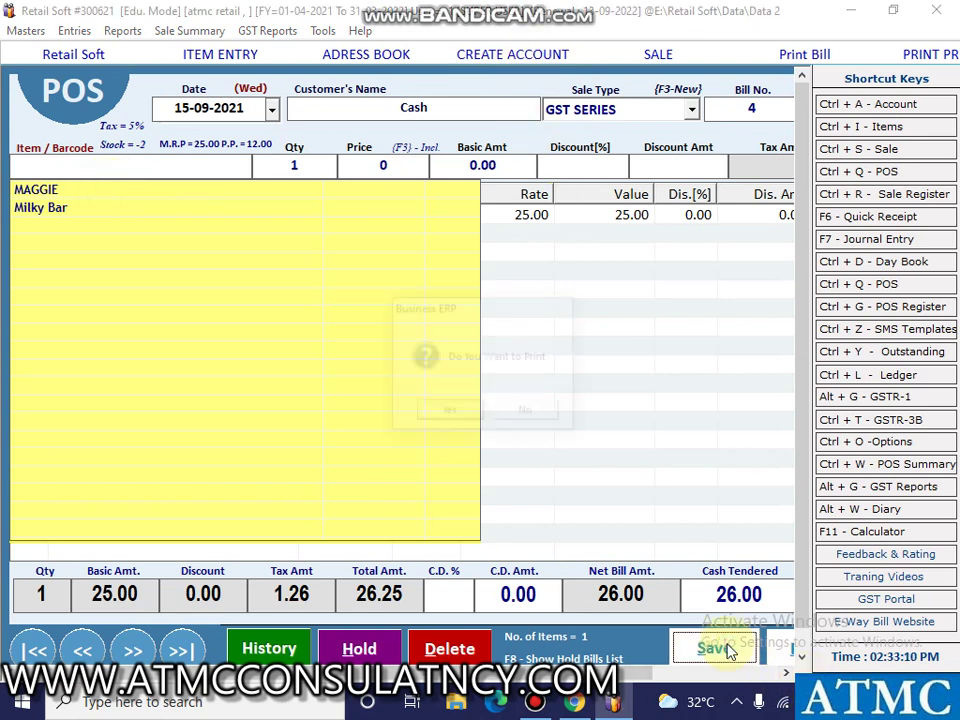
left_click(528, 414)
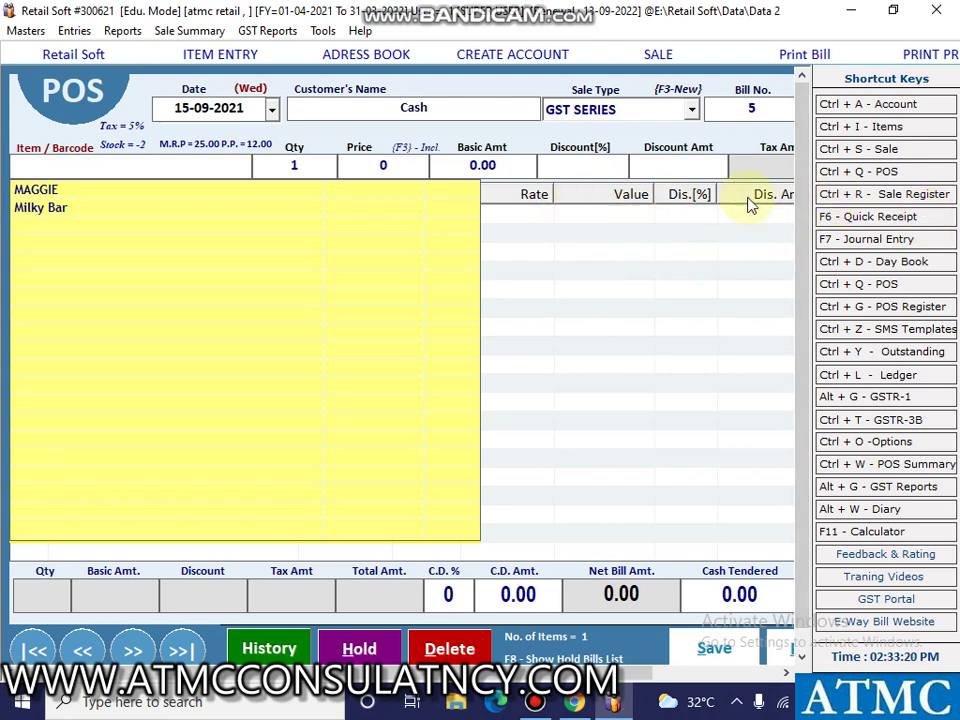
Step: Show the sale register for 15-09-2021 and the day book from 01-04-2021 to 15-09-2021
left_click(899, 196)
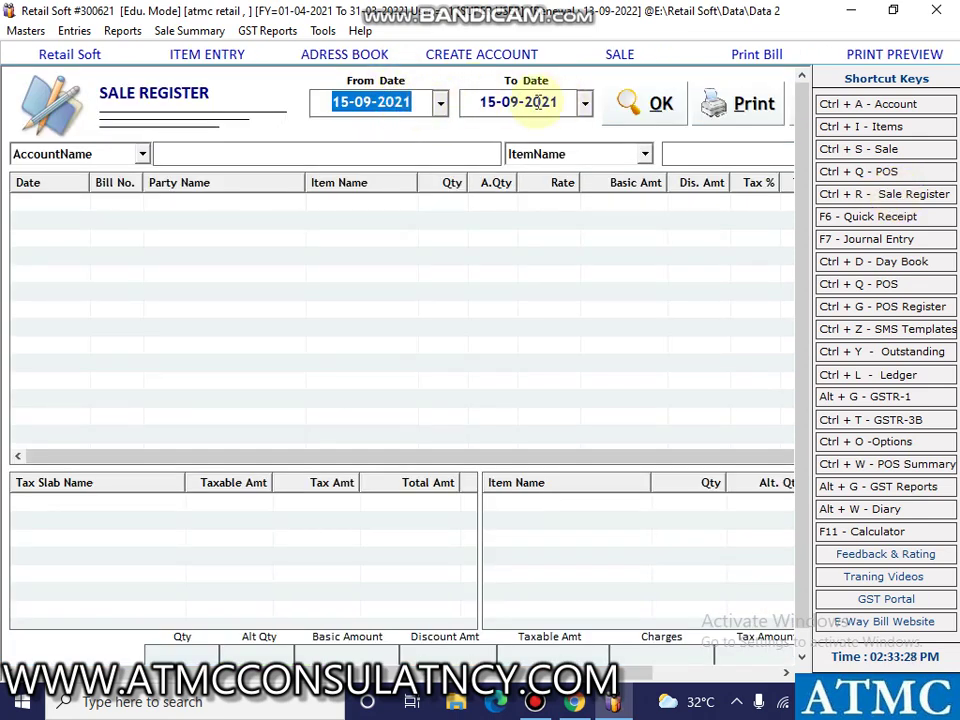
left_click(655, 113)
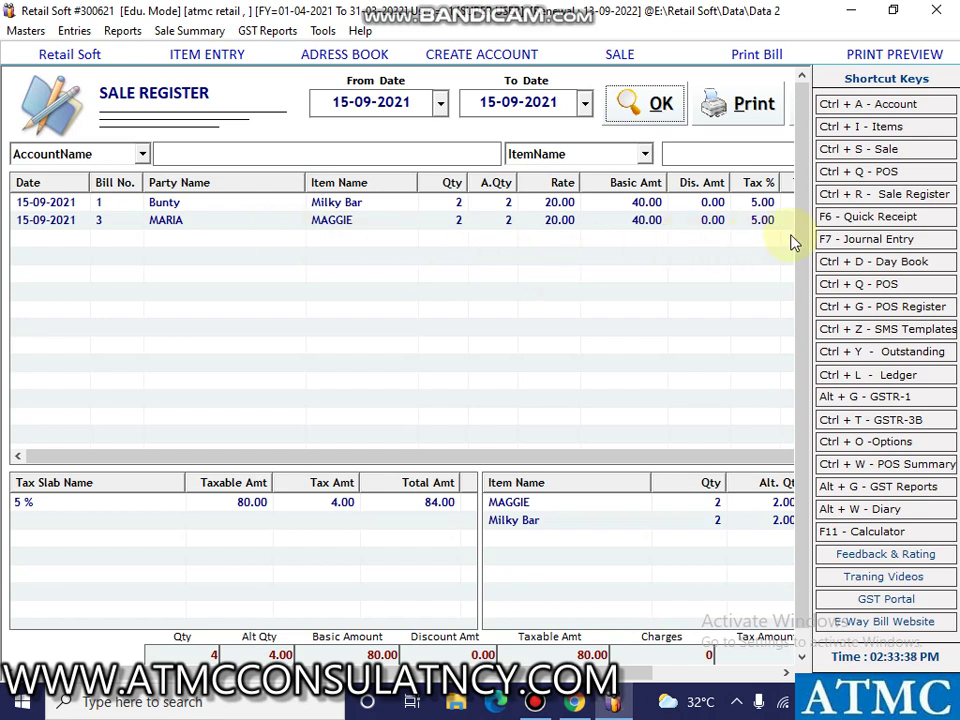
left_click(890, 263)
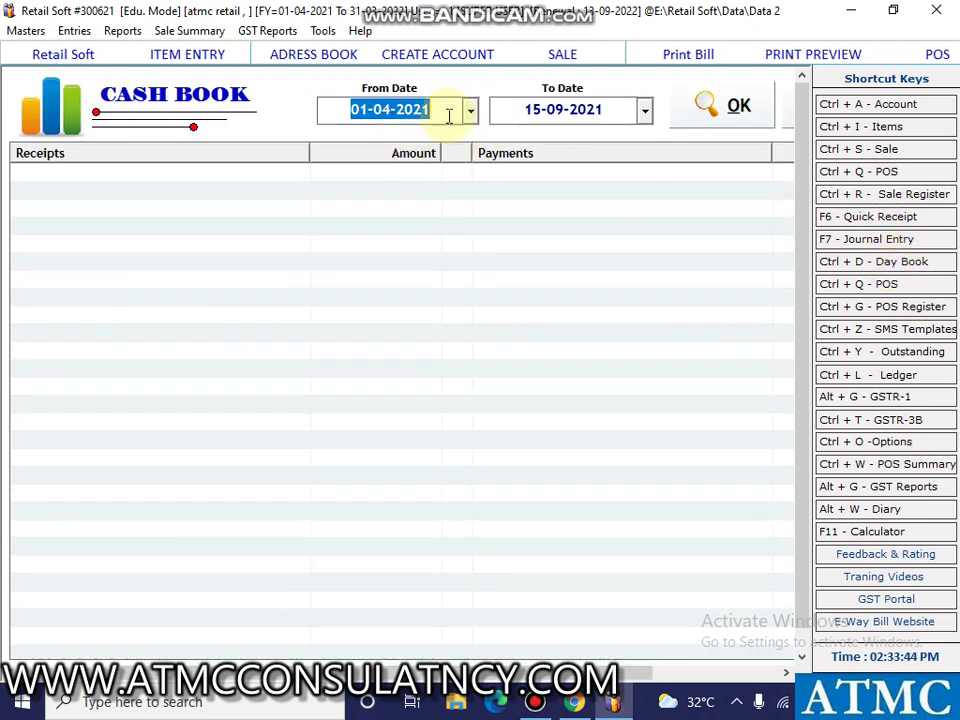
left_click(738, 108)
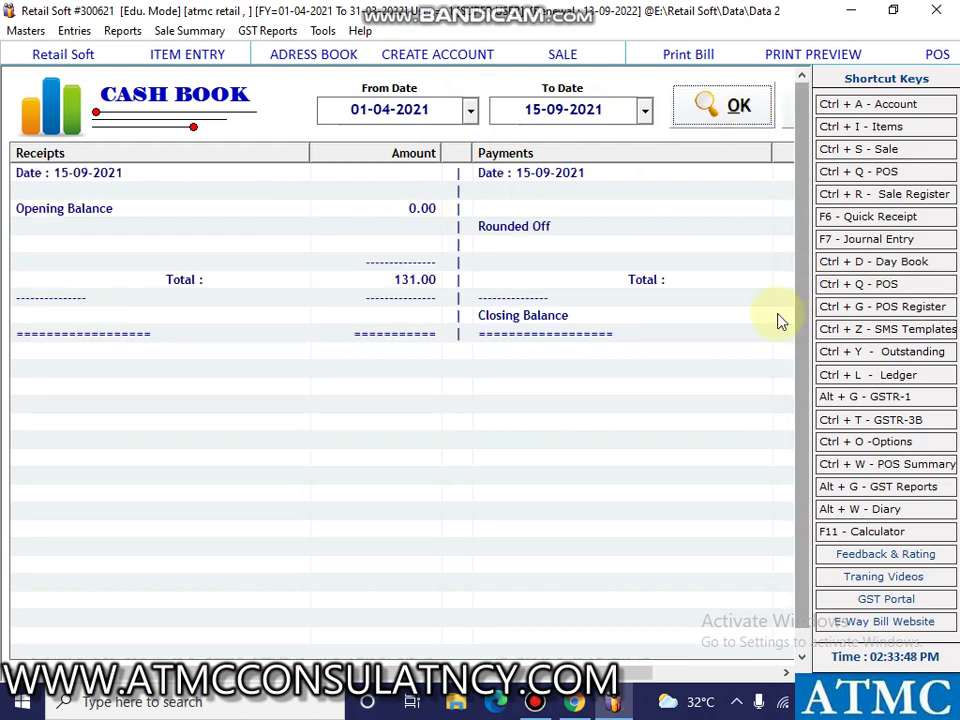
Step: List the POS register for 15-09-2021 and open the outstanding analysis, leaving it for the start screen
left_click(885, 307)
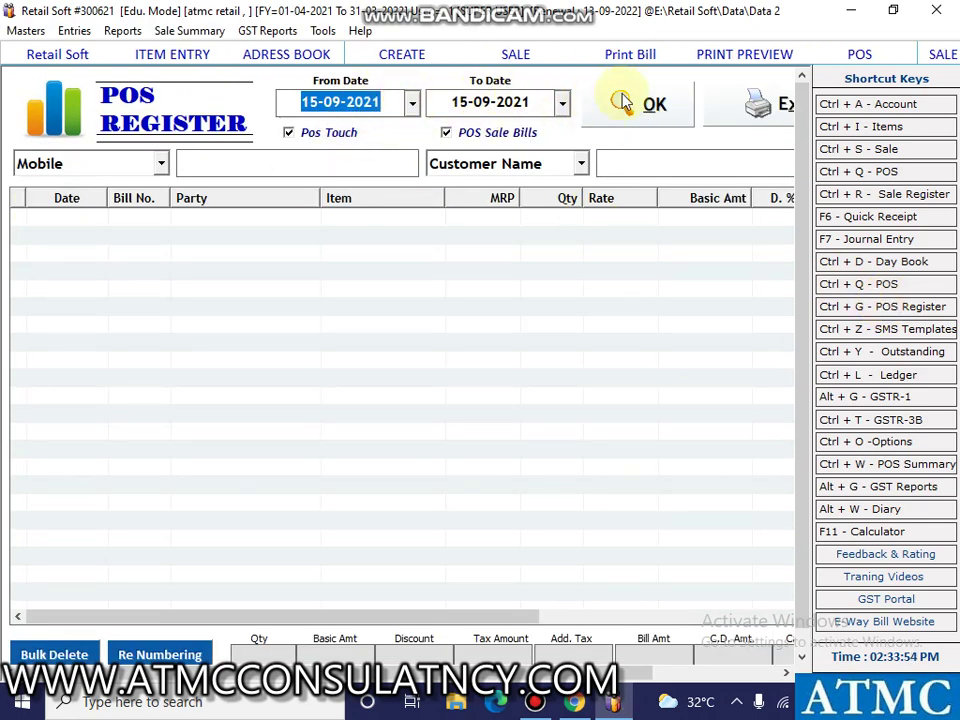
left_click(650, 116)
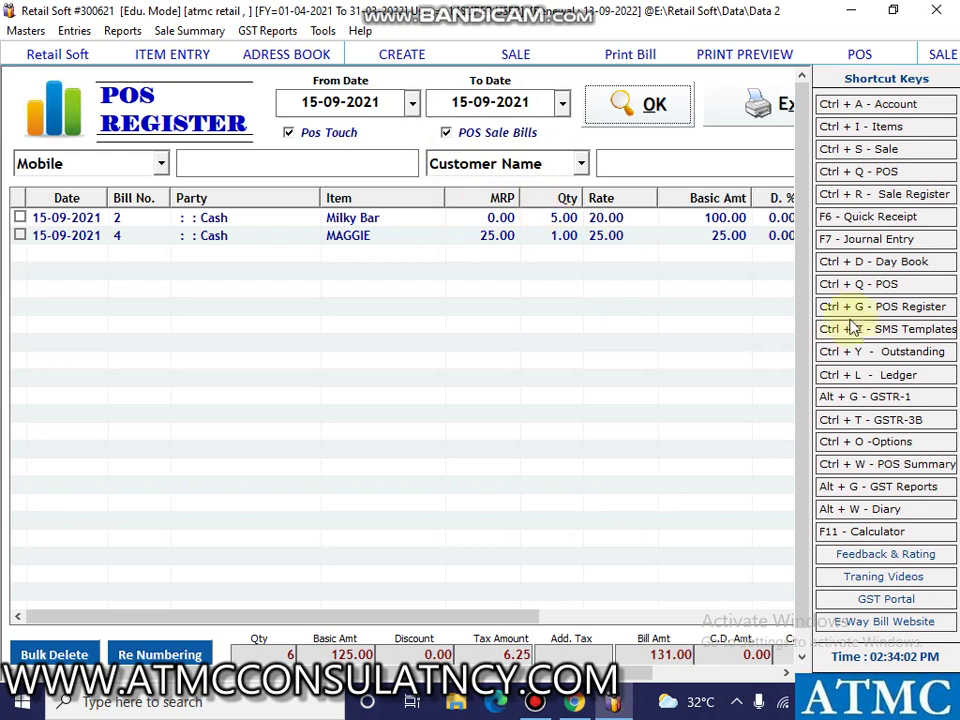
left_click(888, 358)
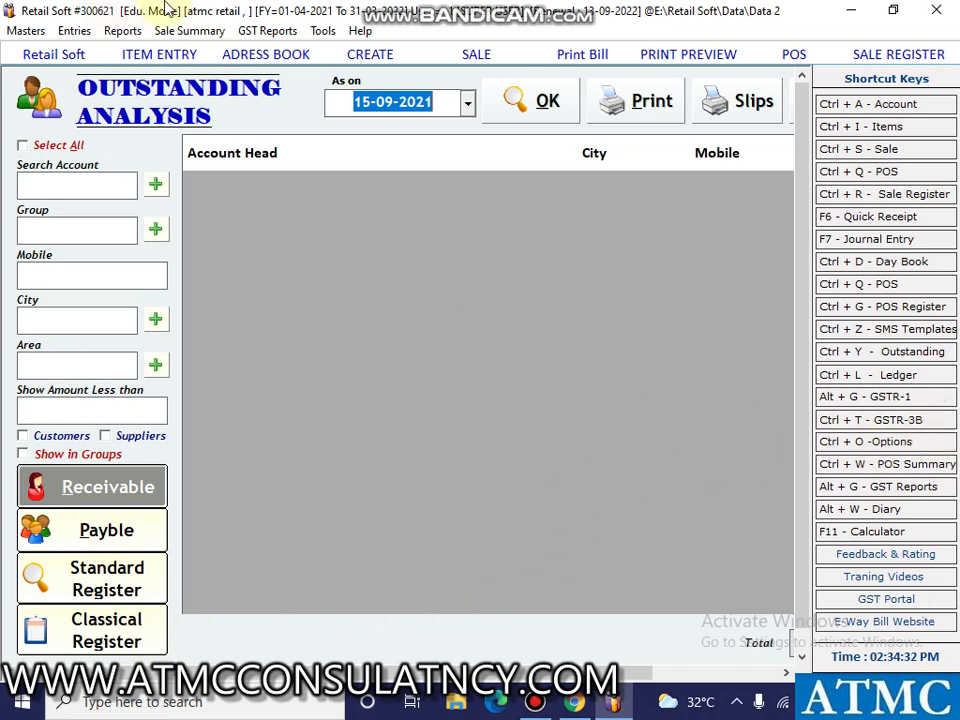
left_click(75, 58)
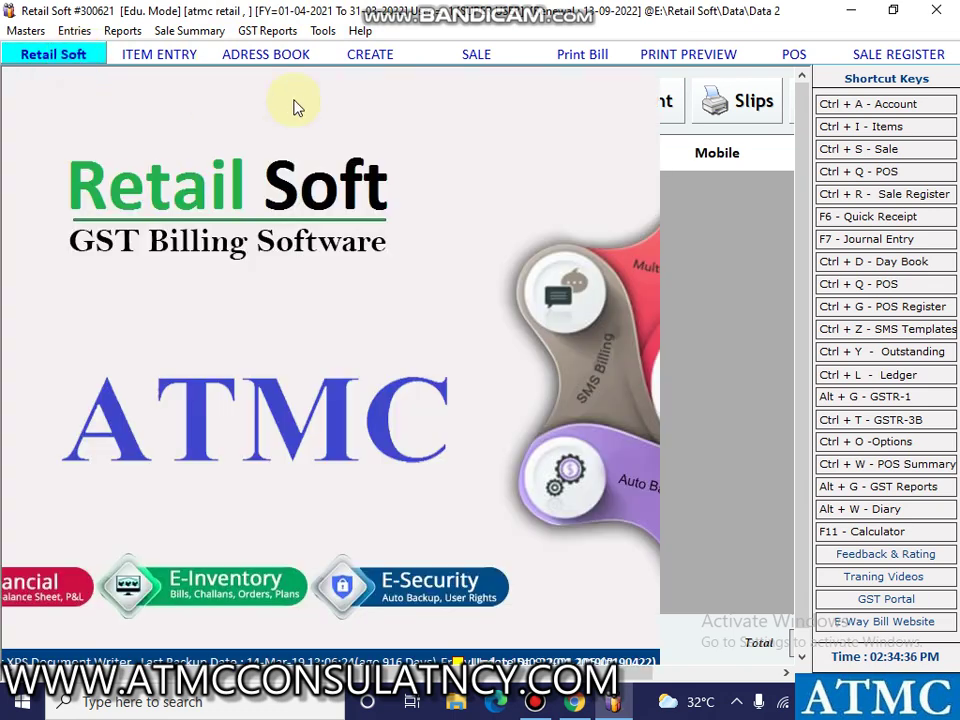